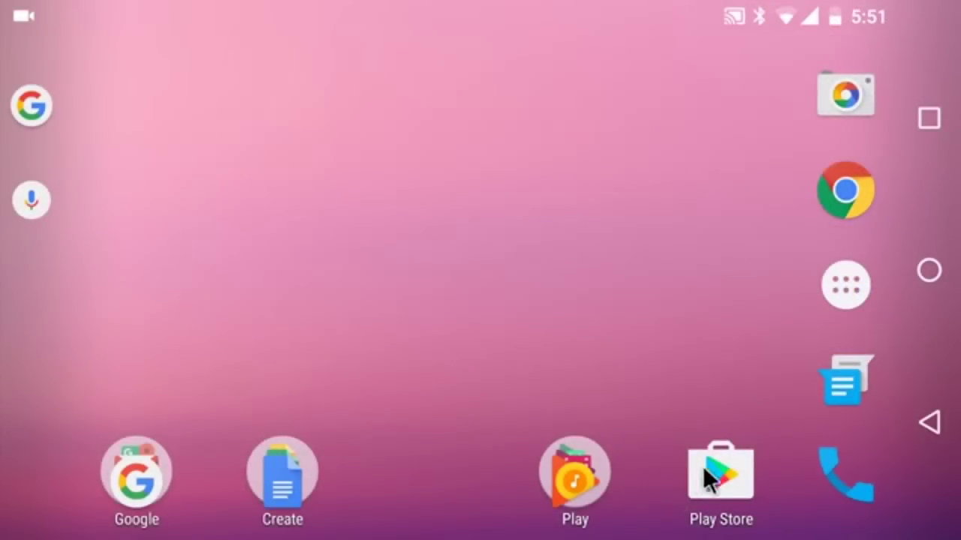
Search the Play Store for Google Drive and confirm it is already installed
click(716, 481)
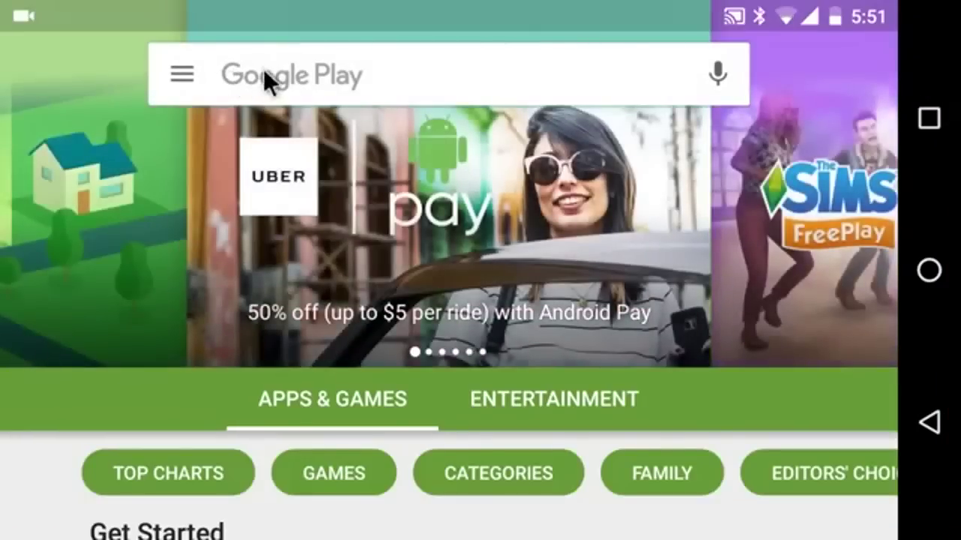
click(262, 75)
text(G)
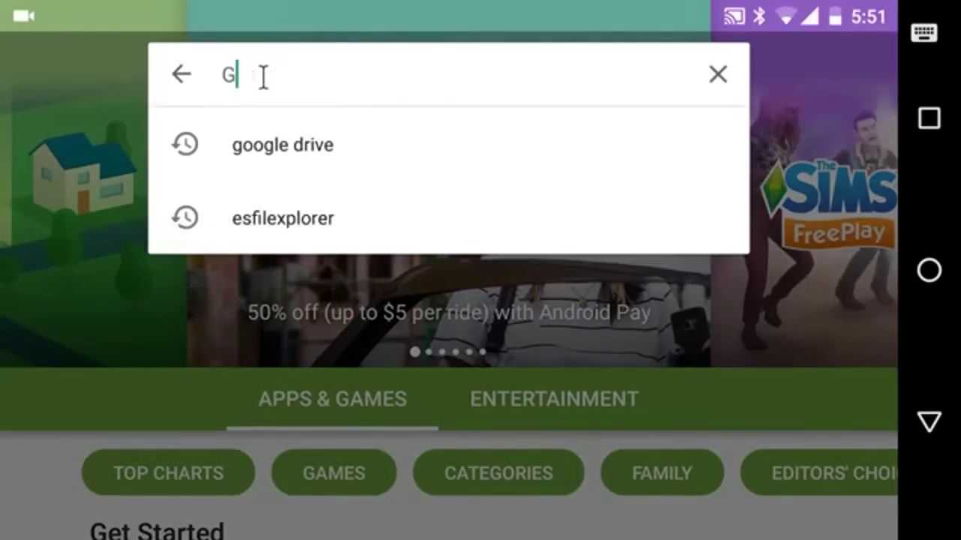
text(oogle Drive)
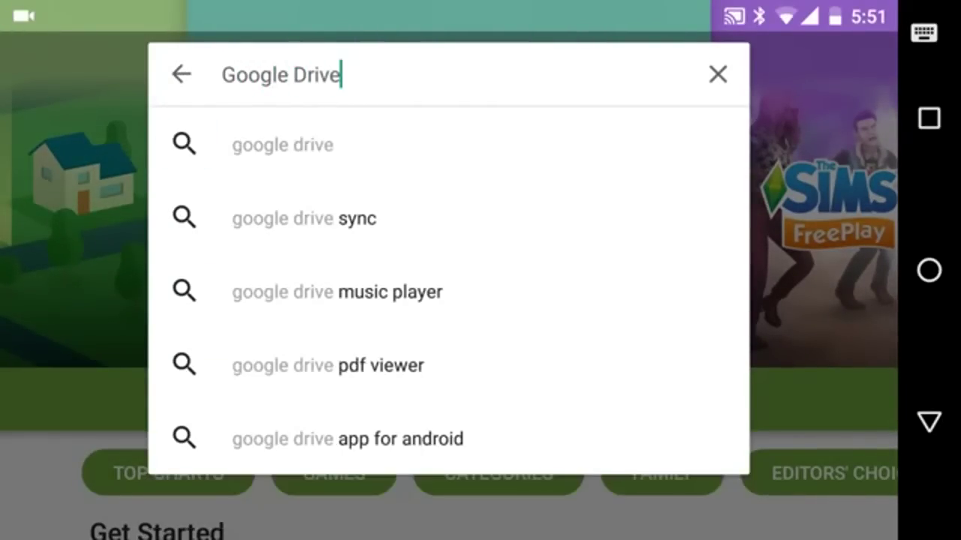
key(Return)
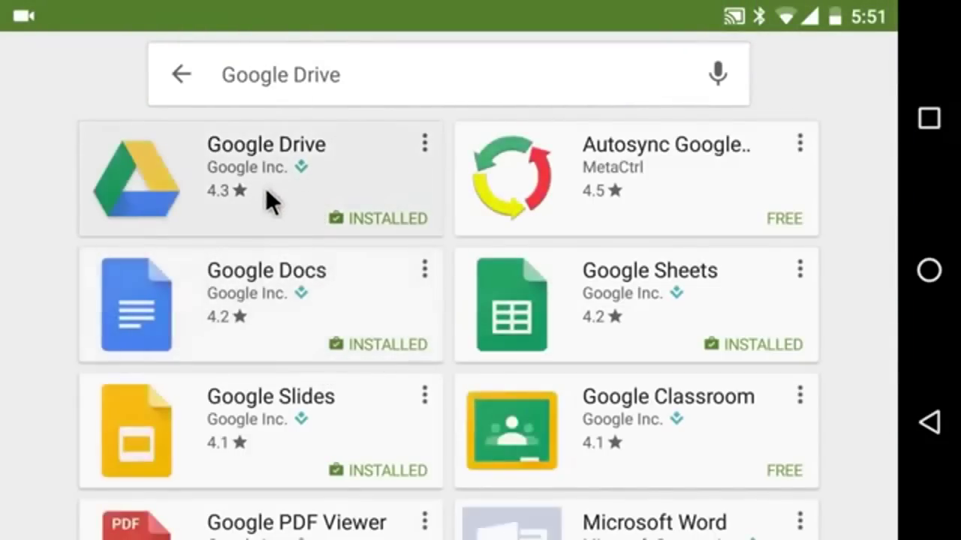
click(270, 201)
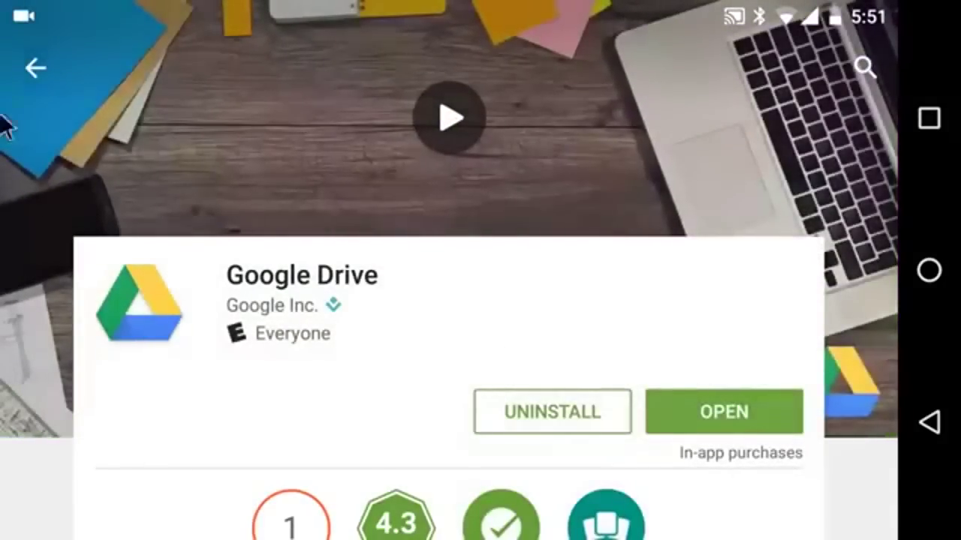
click(36, 67)
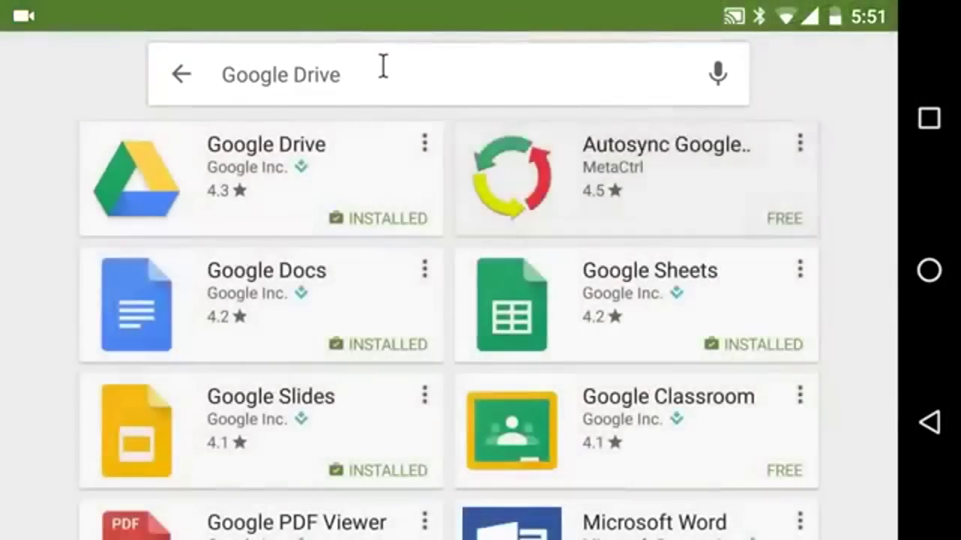
Search for KeePassDroid and install it, granting file access
click(383, 66)
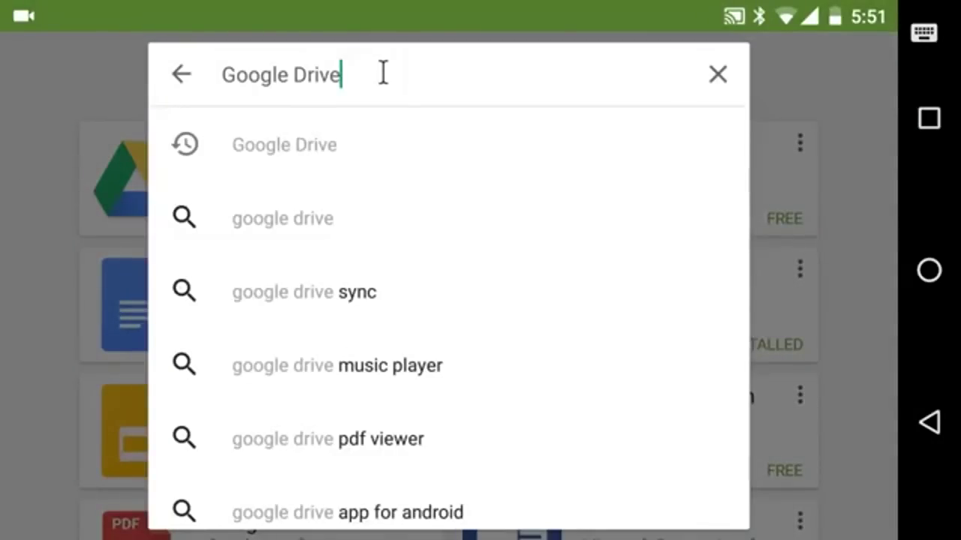
text(Kee)
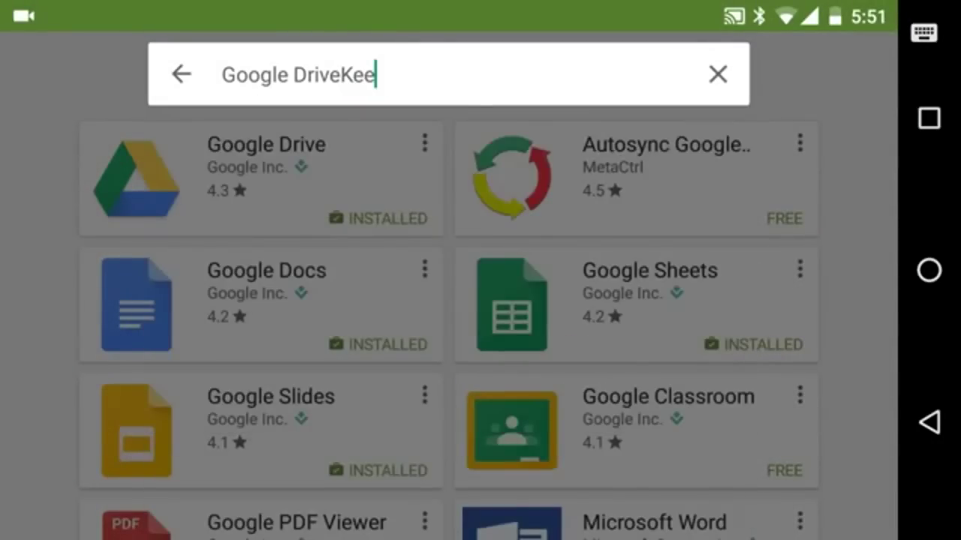
key(BackSpace)
key(BackSpace)
key(BackSpace)
key(BackSpace)
key(BackSpace)
key(BackSpace)
key(BackSpace)
key(BackSpace)
key(BackSpace)
key(BackSpace)
key(BackSpace)
key(BackSpace)
key(BackSpace)
key(BackSpace)
key(BackSpace)
text(KeePasDroid)
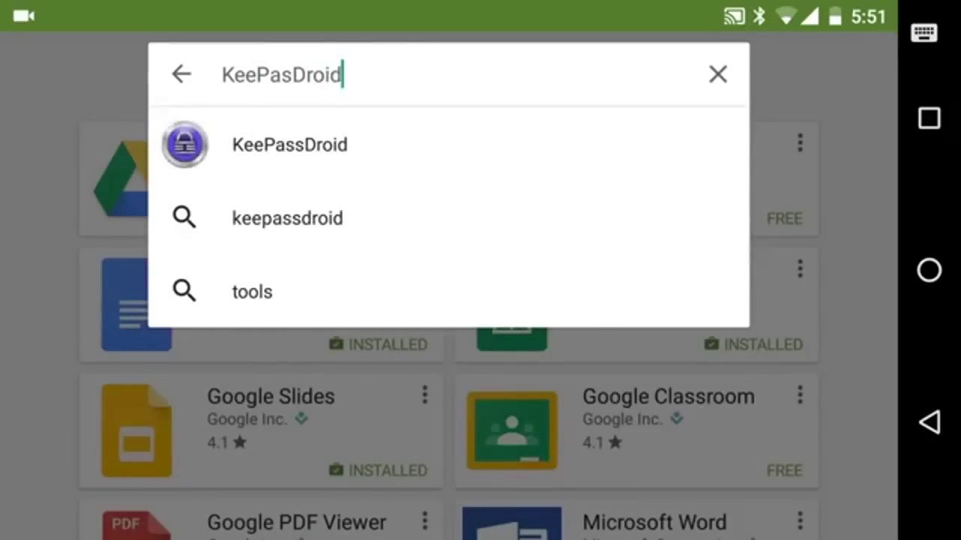
key(Return)
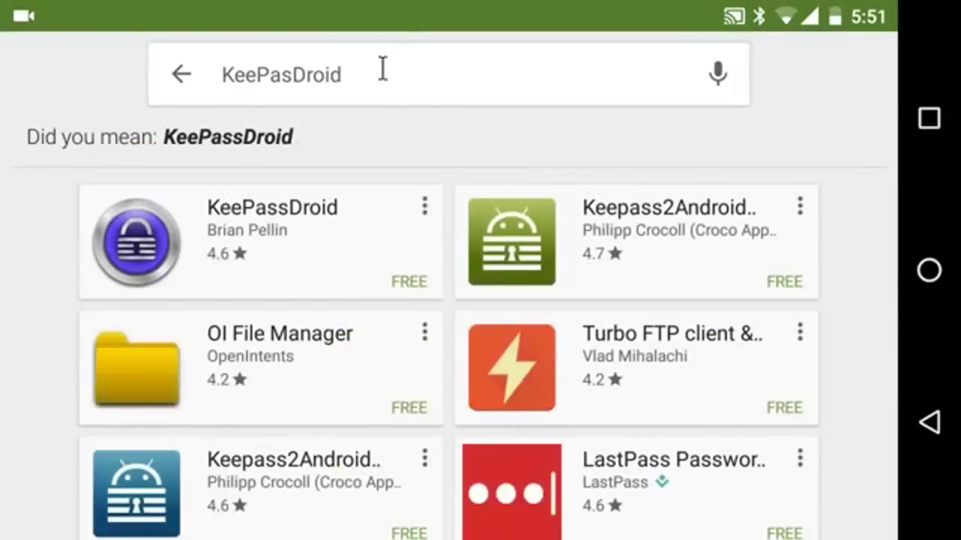
click(326, 262)
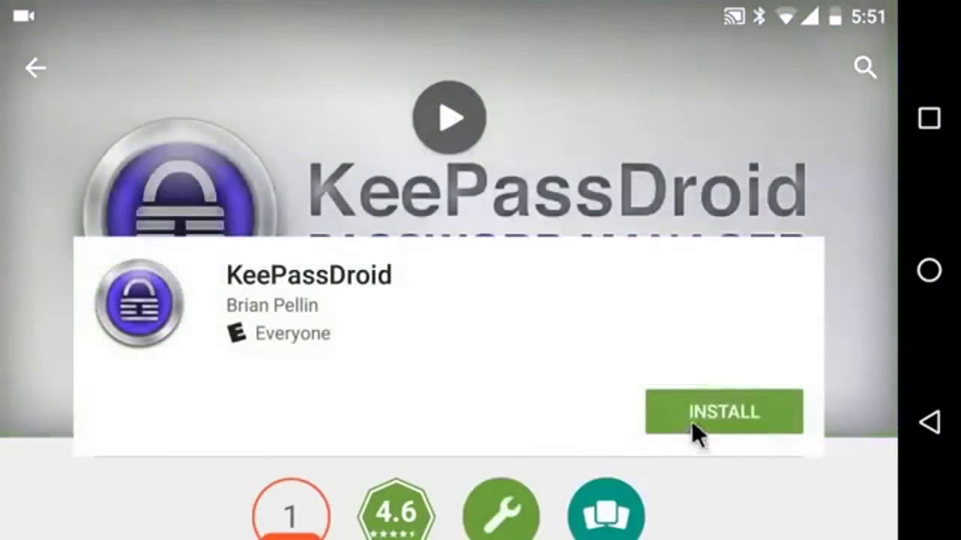
click(689, 412)
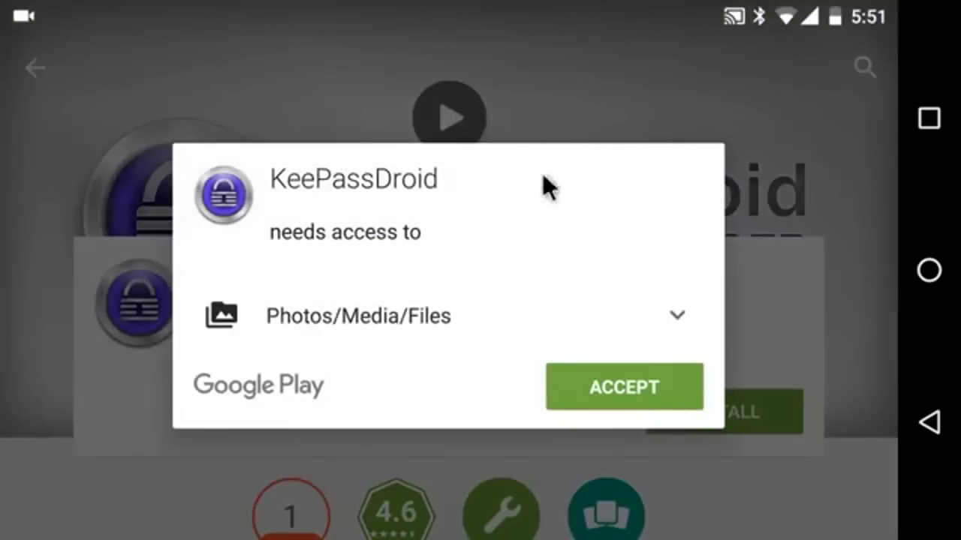
click(610, 385)
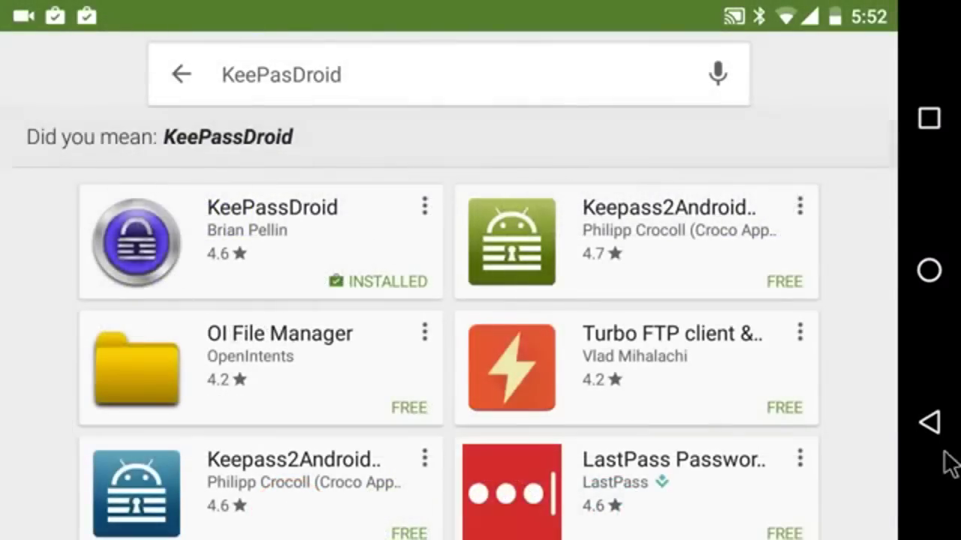
Back out of the Play Store to the Android home screen
click(931, 426)
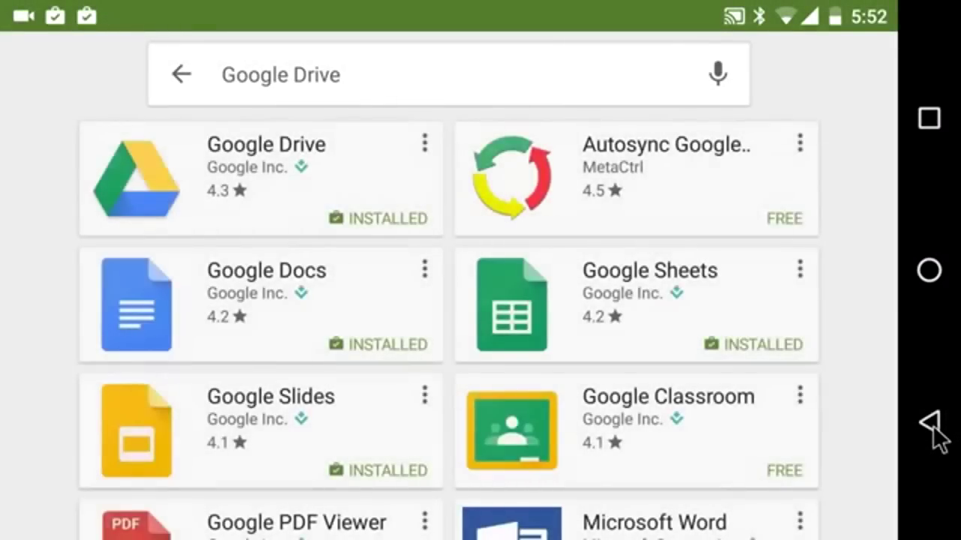
click(931, 426)
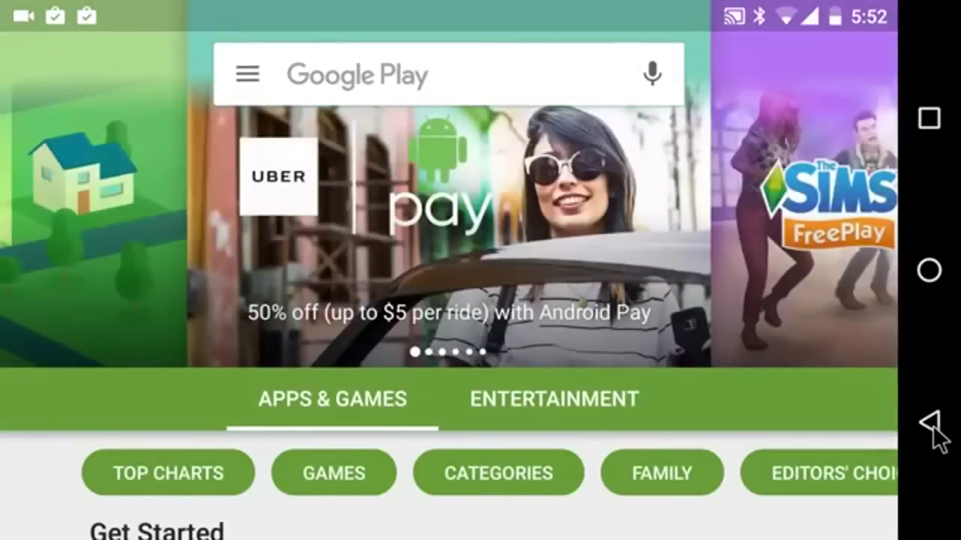
click(931, 426)
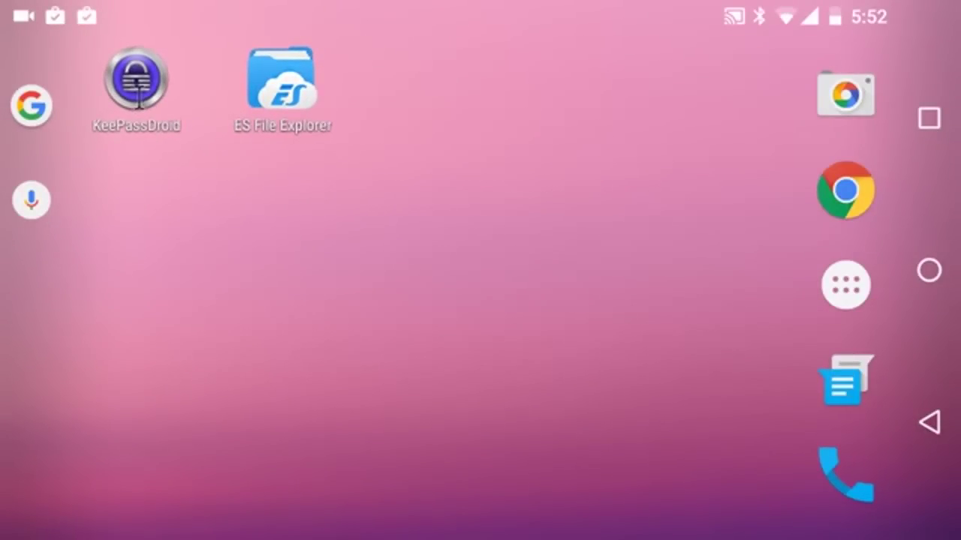
Create the database /storage/emulated/11/keepass/keepass.kdbx in KeePassDroid, protected by a confirmed master password
click(139, 97)
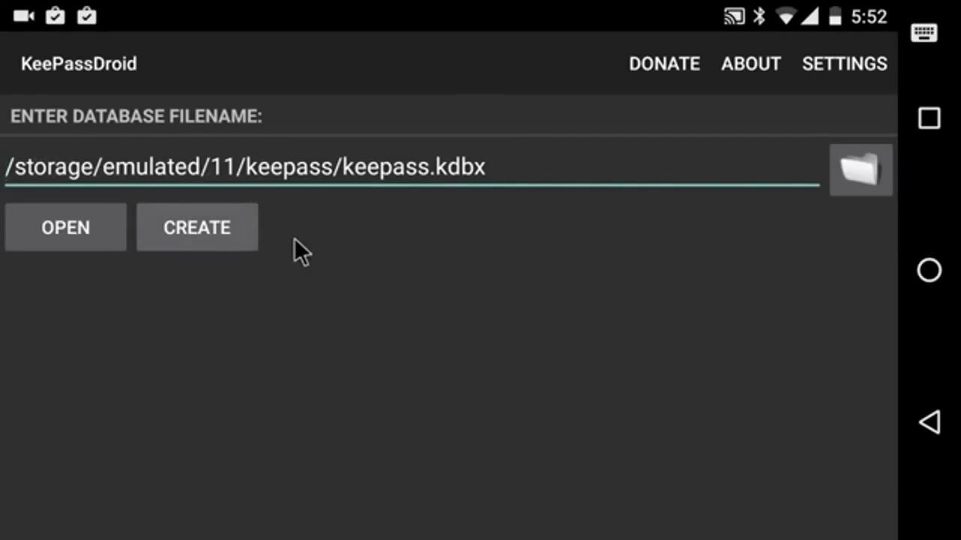
click(222, 222)
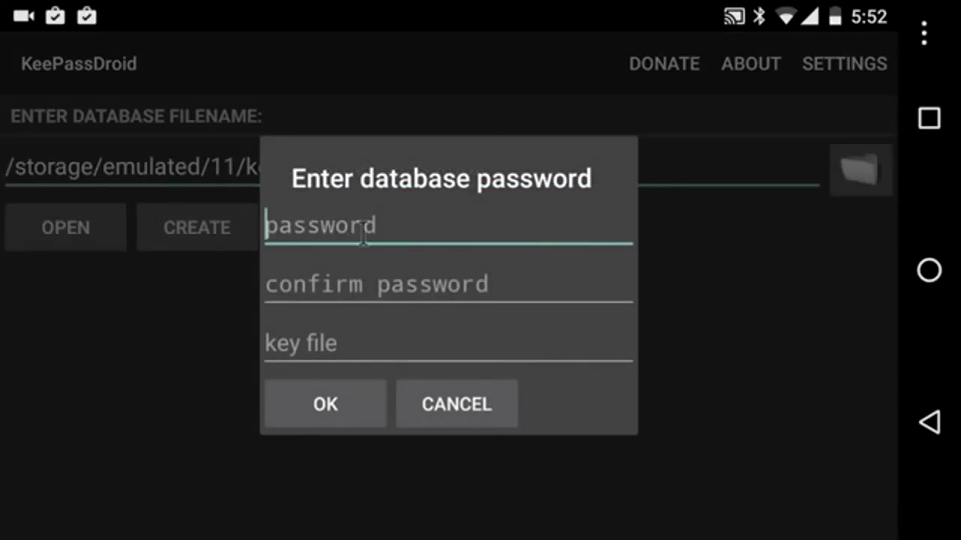
text(abs)
key(BackSpace)
text(c123)
click(301, 284)
text(a)
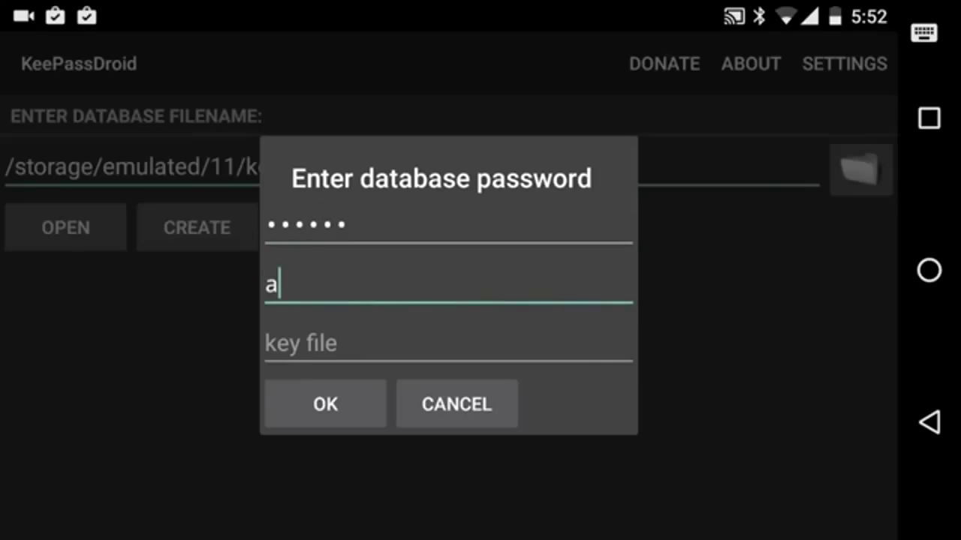
text(bc123)
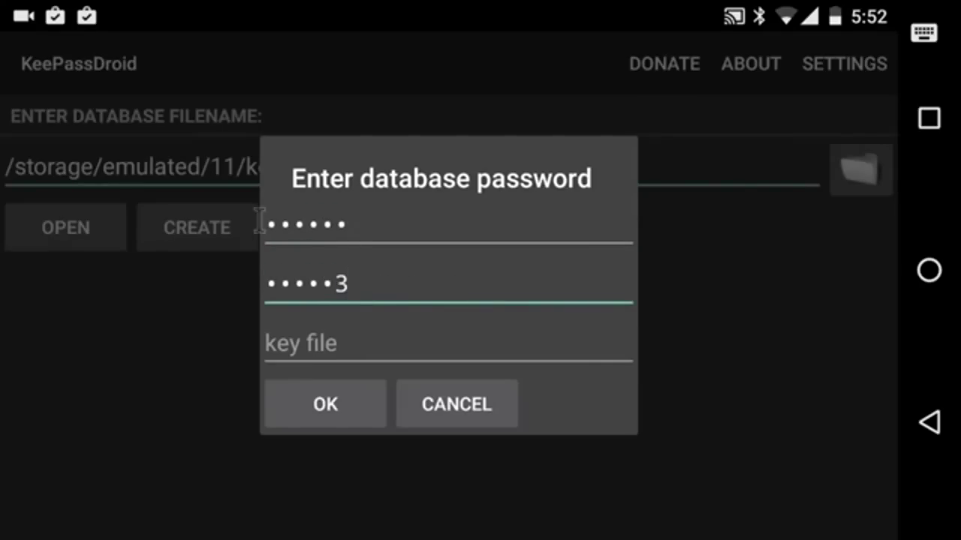
click(317, 405)
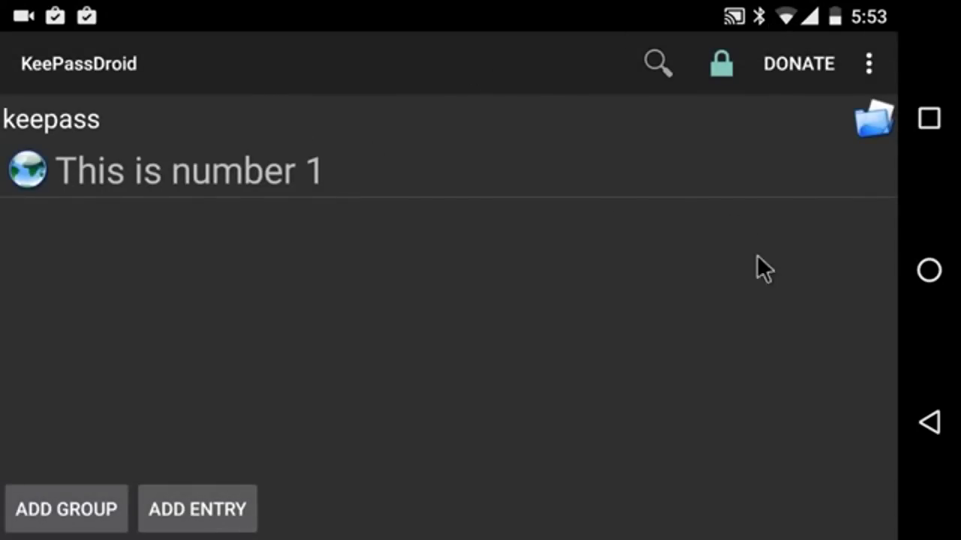
Leave KeePassDroid and launch Google Drive from the app drawer
click(931, 426)
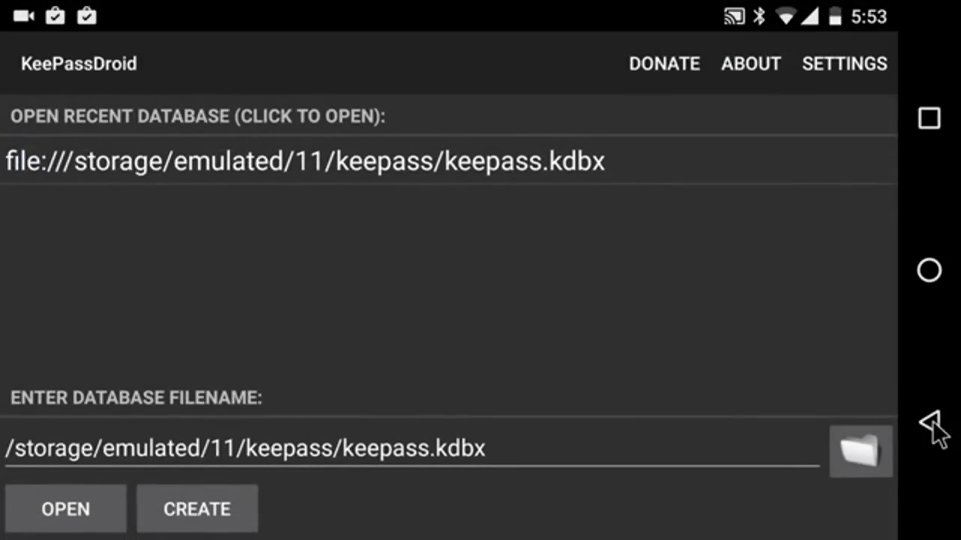
click(931, 422)
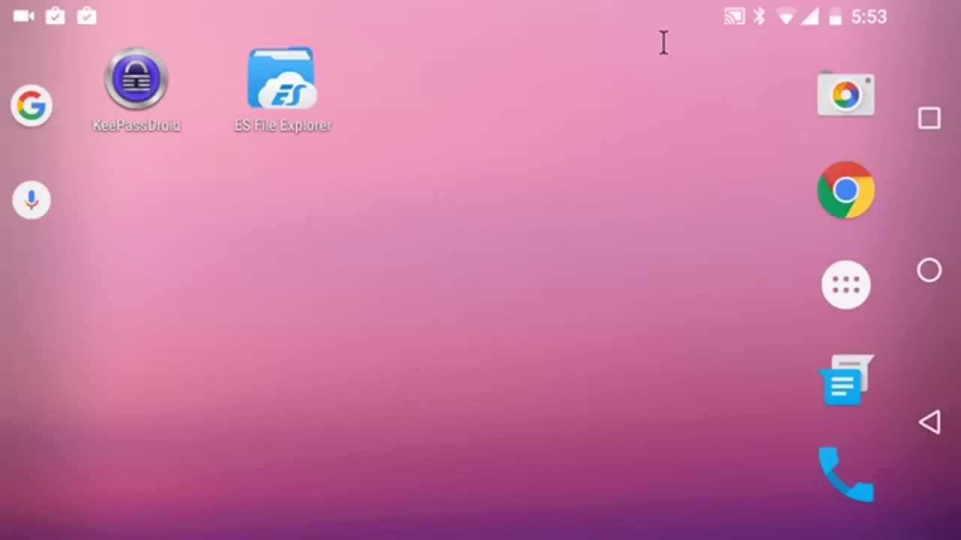
click(837, 289)
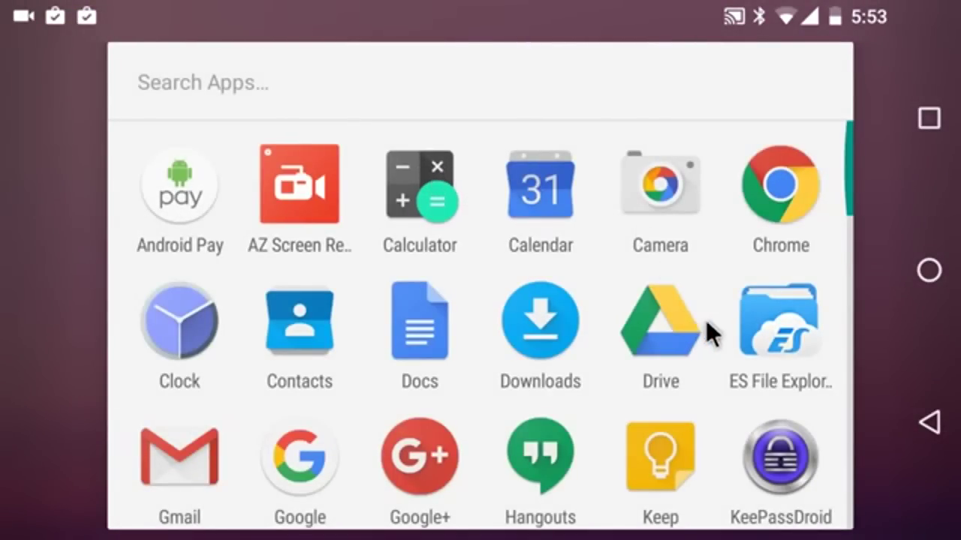
click(656, 344)
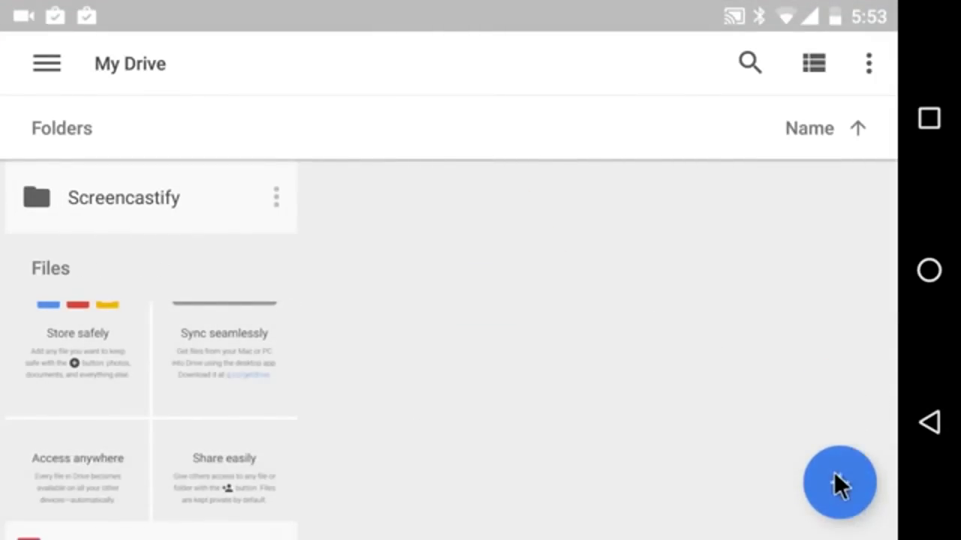
Add a new folder named 'MyKeepassFolder' to My Drive
click(833, 477)
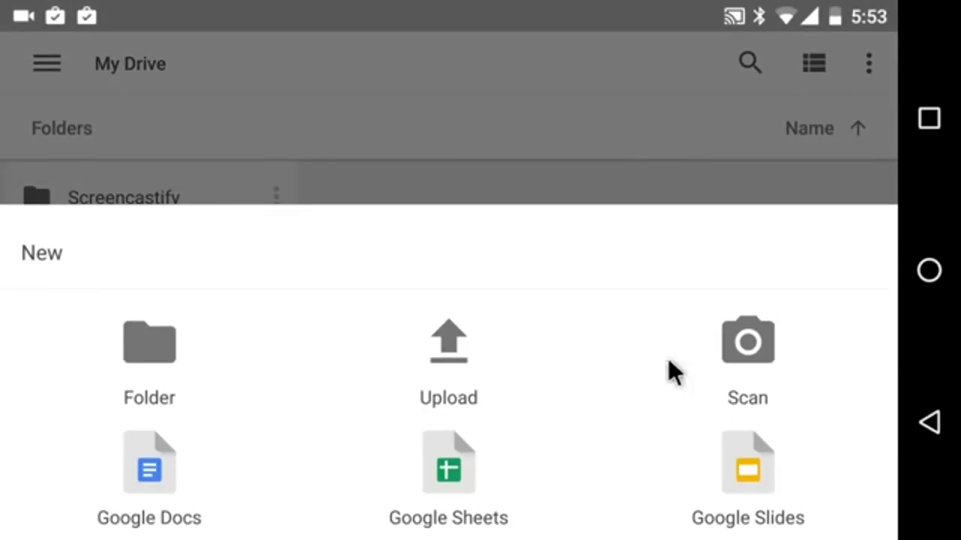
click(172, 358)
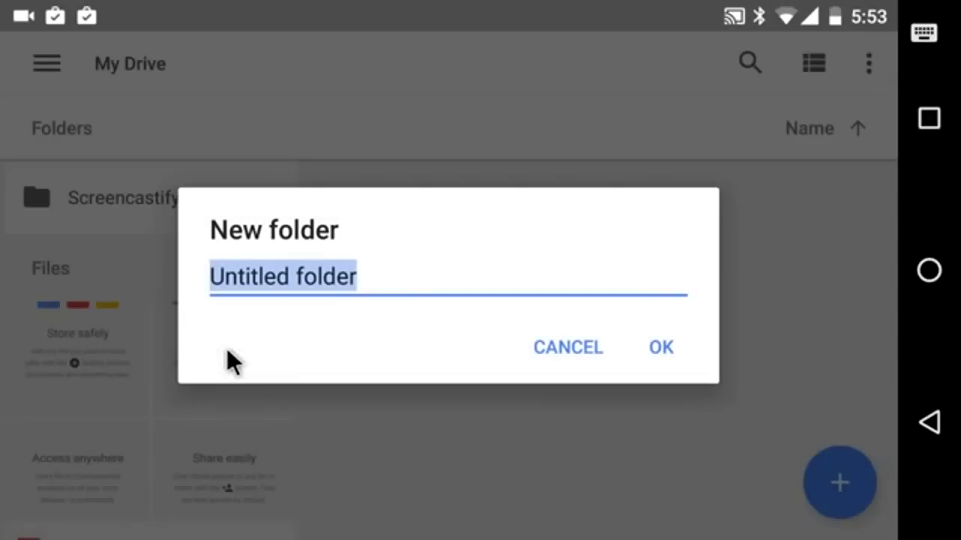
text(Keep)
key(BackSpace)
key(BackSpace)
key(BackSpace)
key(BackSpace)
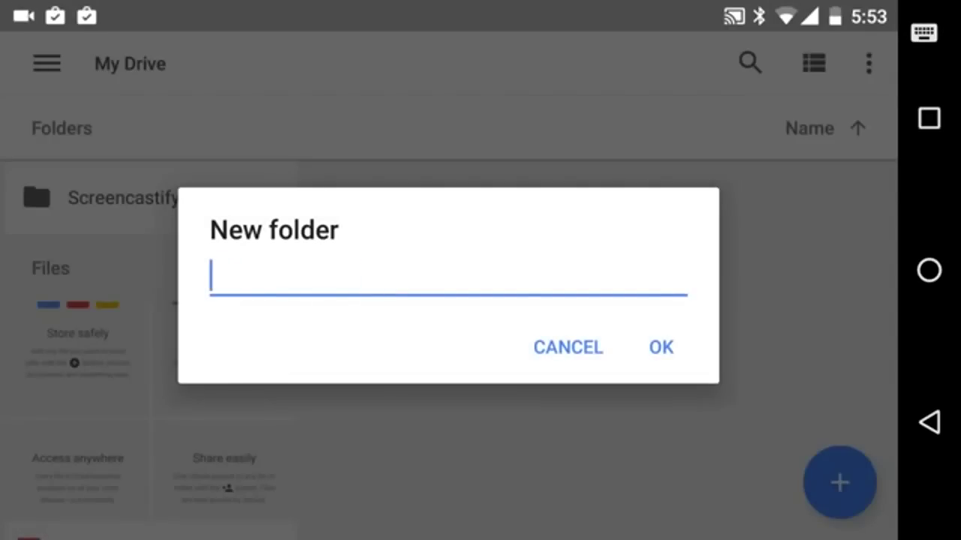
text(MyKe)
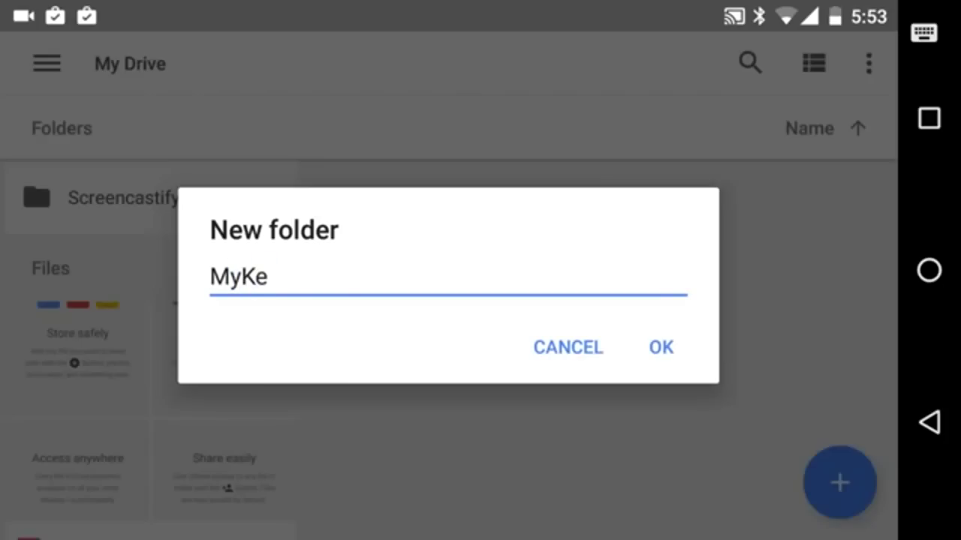
text(epassFolder)
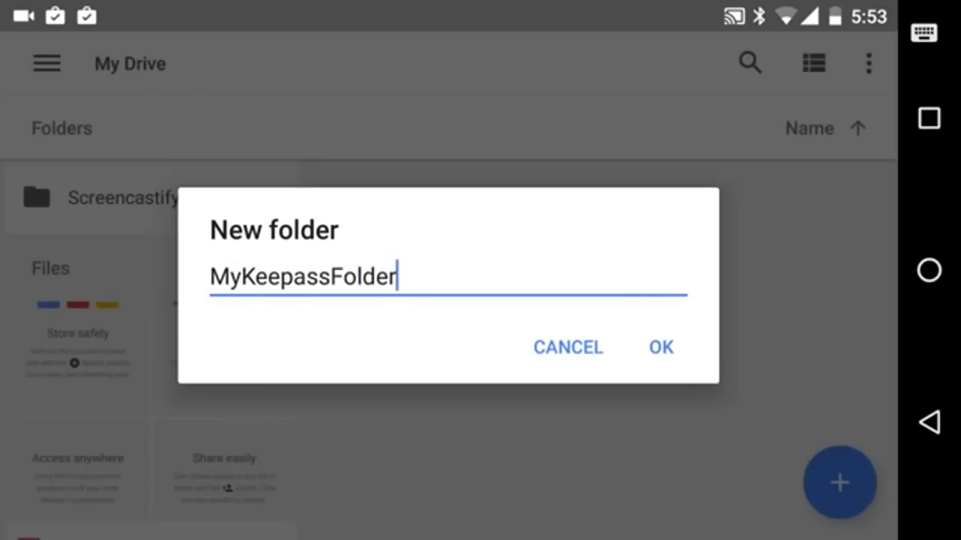
click(680, 351)
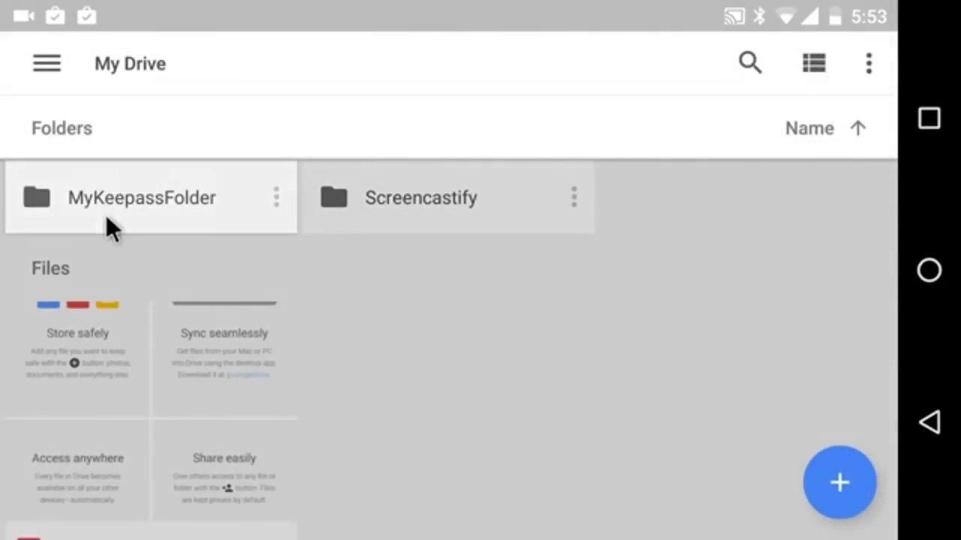
Start an upload into MyKeepassFolder with the file picker showing internal storage
click(131, 215)
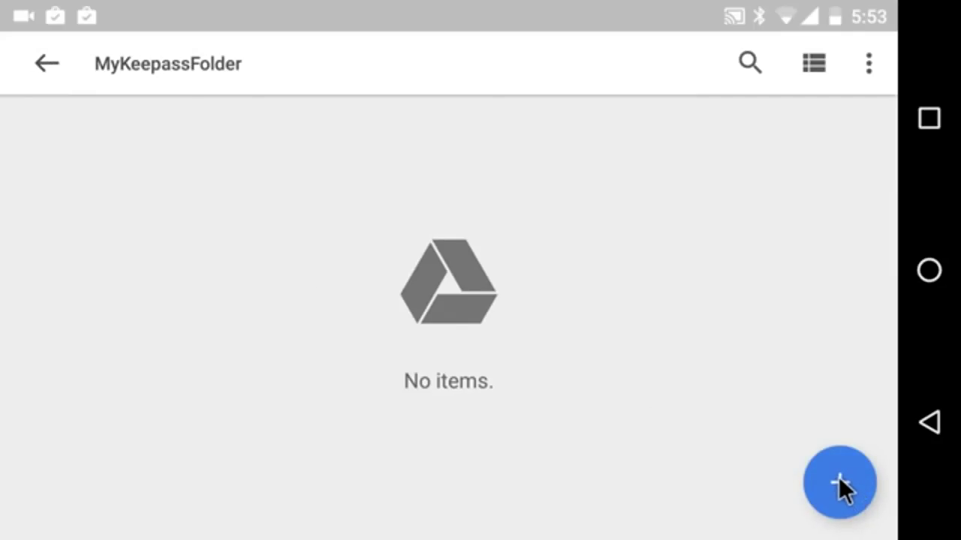
click(840, 480)
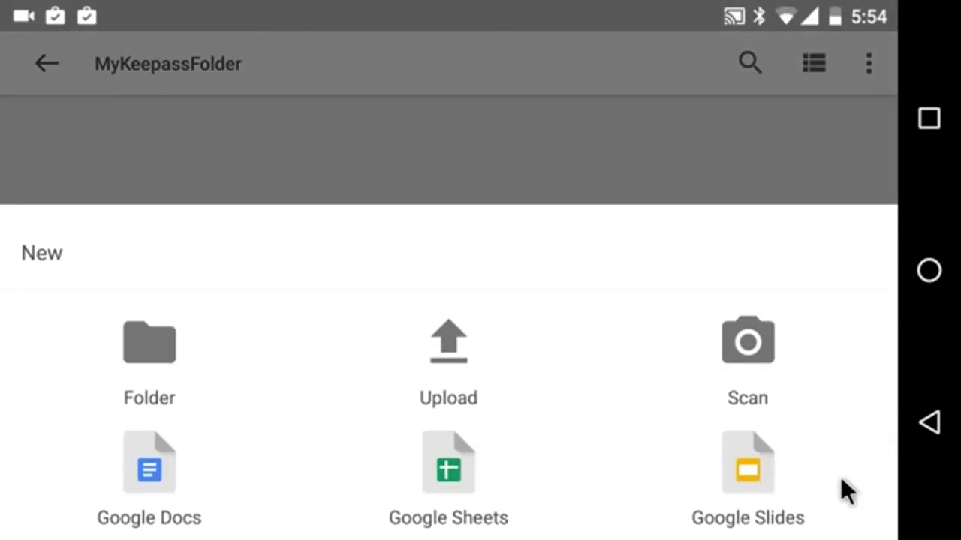
click(462, 356)
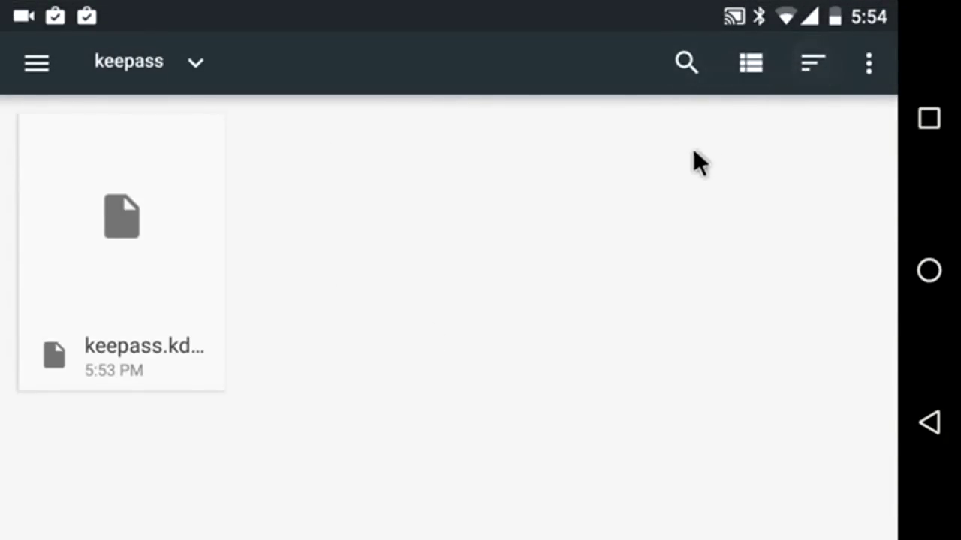
click(867, 68)
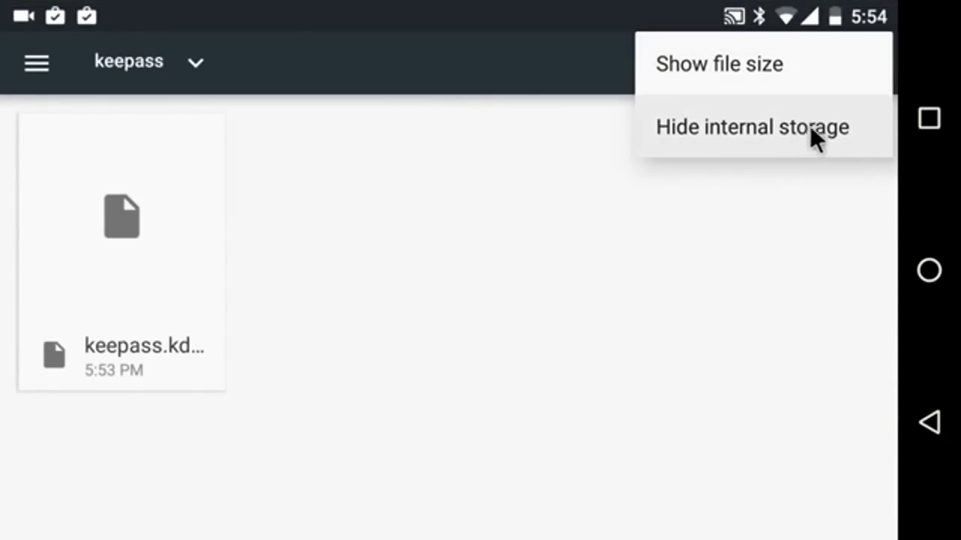
click(814, 127)
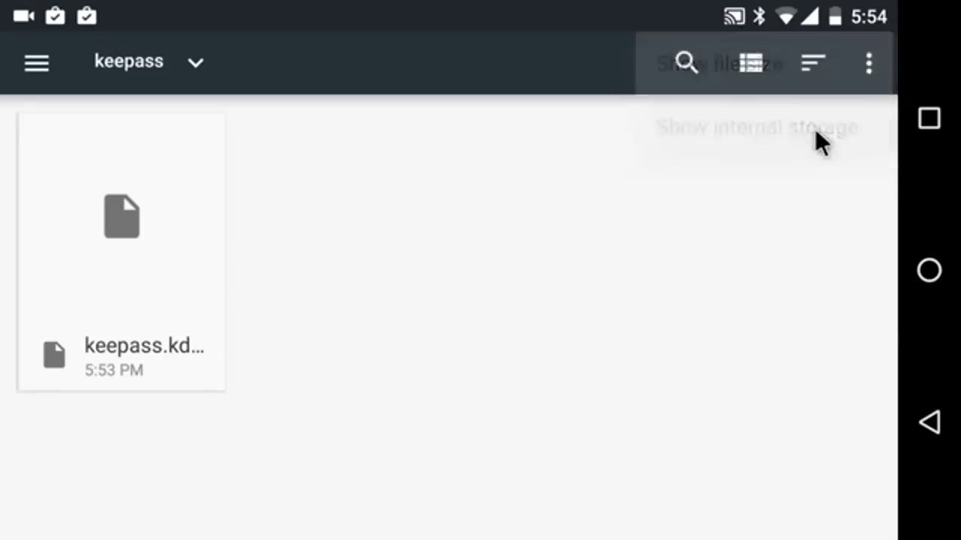
click(869, 69)
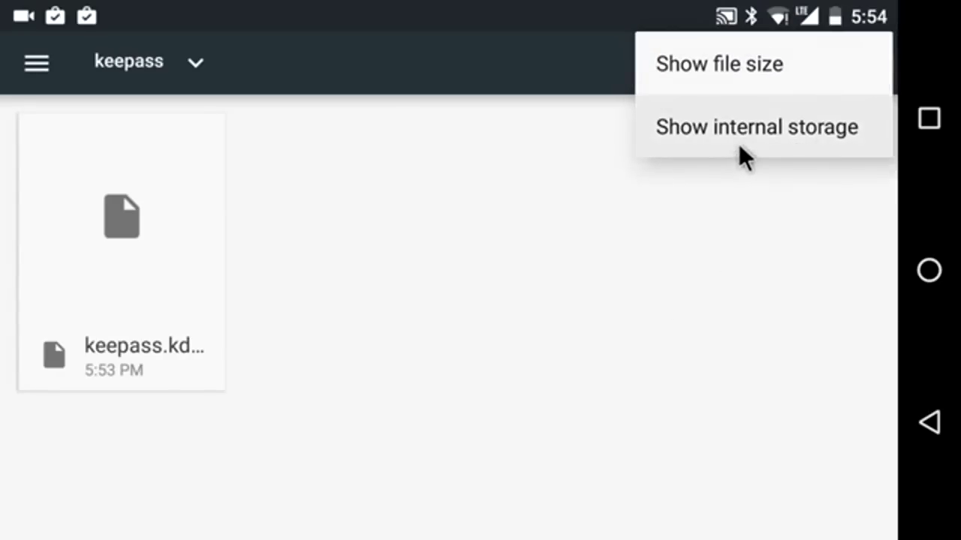
click(743, 137)
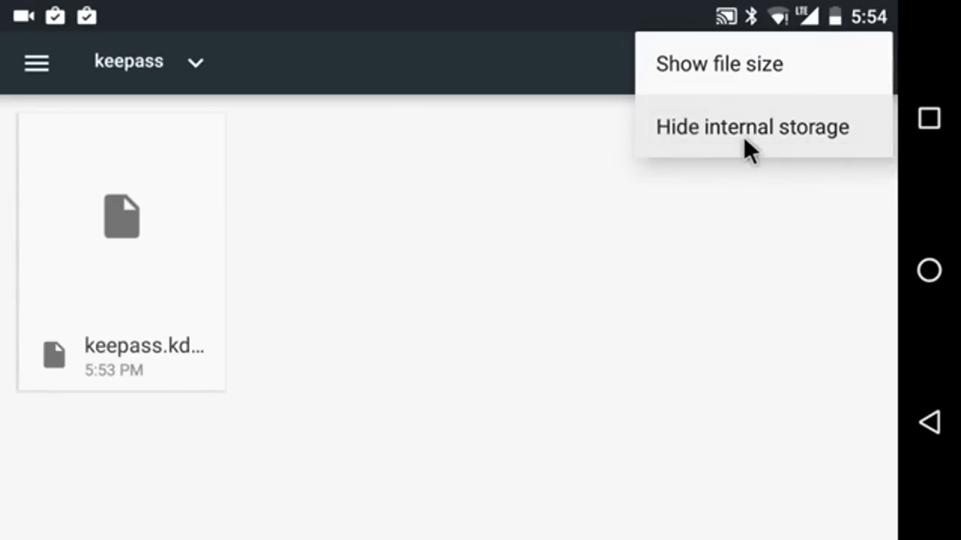
Upload keepass.kdbx from the phone's Nexus 5X > keepass folder
click(35, 67)
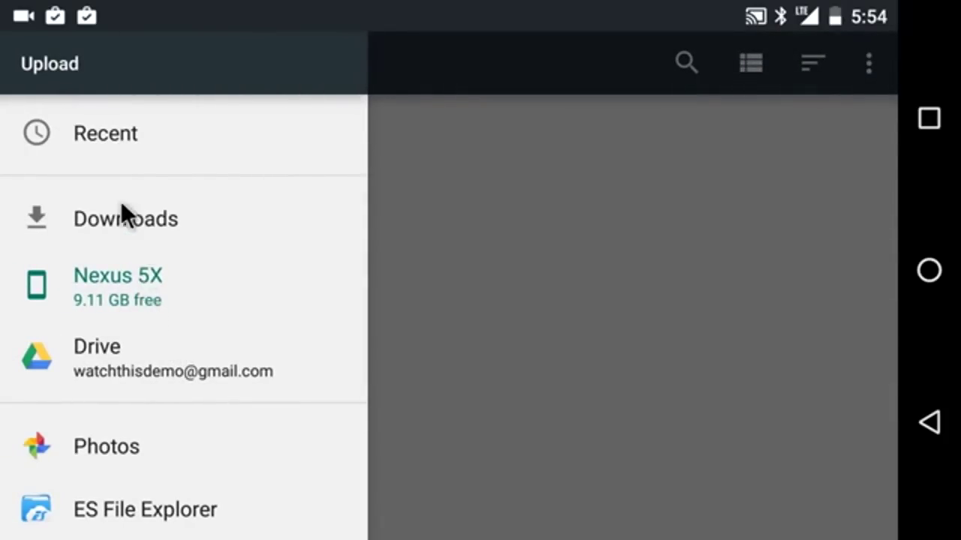
click(88, 286)
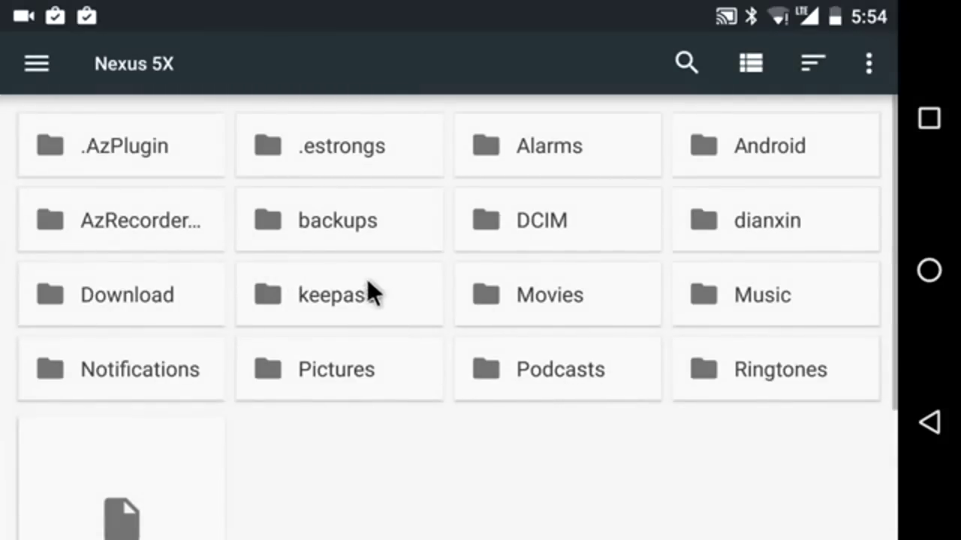
click(322, 294)
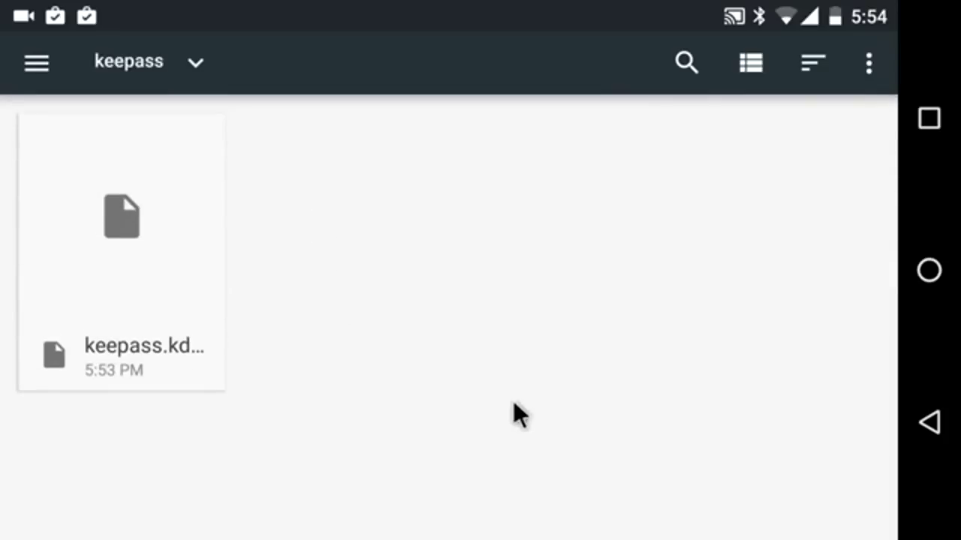
click(186, 303)
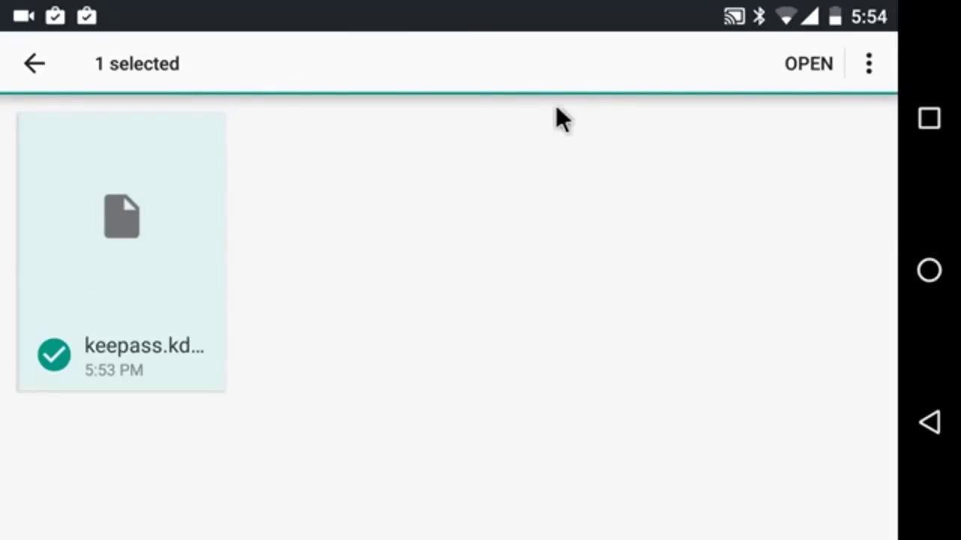
click(796, 68)
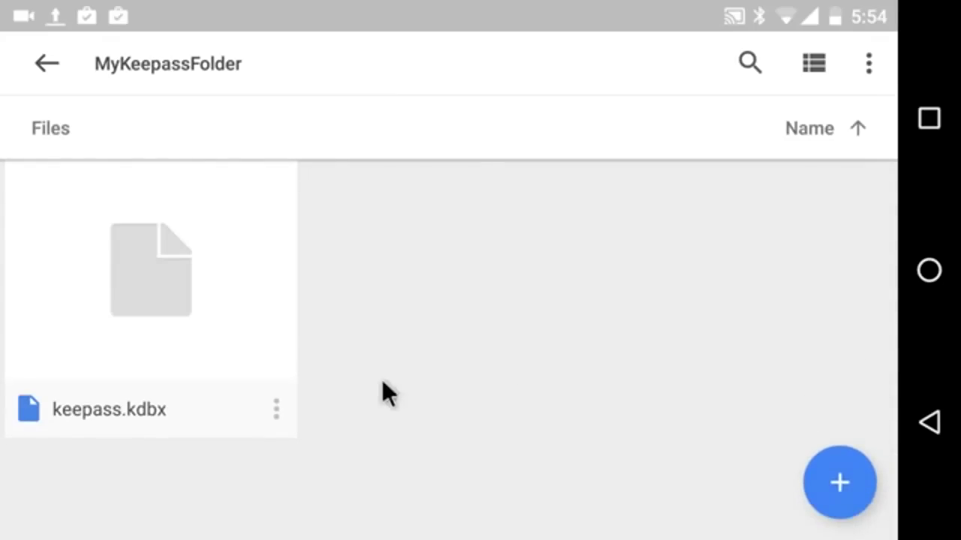
click(255, 422)
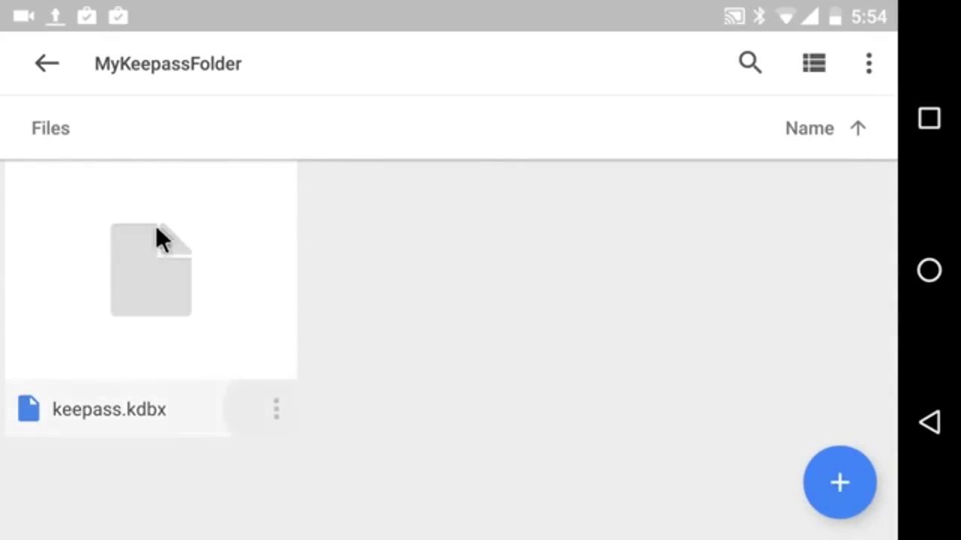
Switch on Available offline for keepass.kdbx, then return to My Drive and exit Drive
click(278, 409)
scroll(300, 395, down, 2)
scroll(302, 394, down, 1)
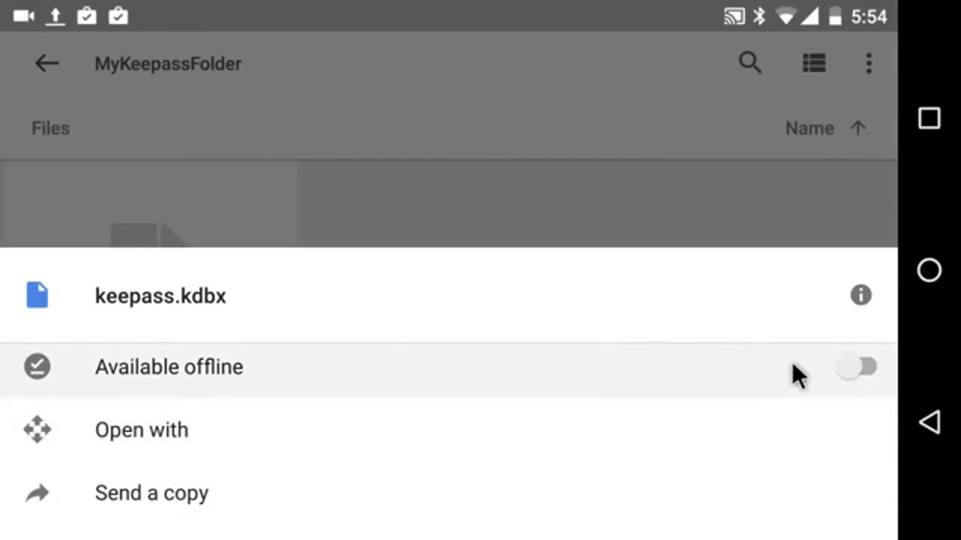
click(820, 367)
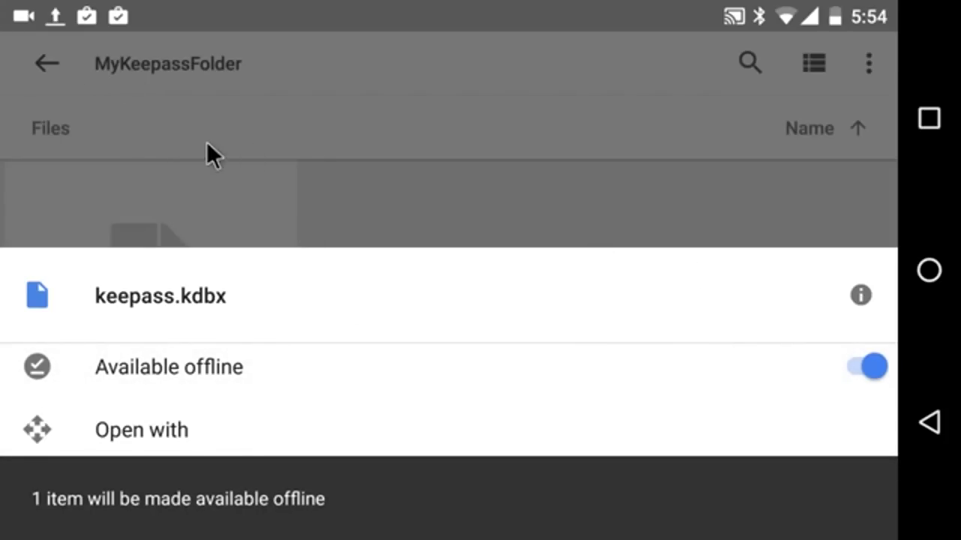
click(289, 120)
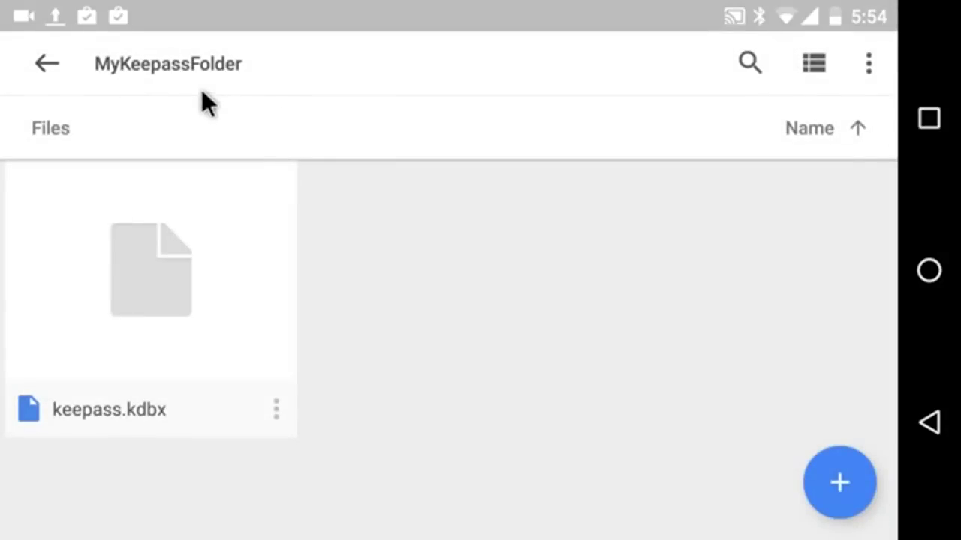
click(49, 69)
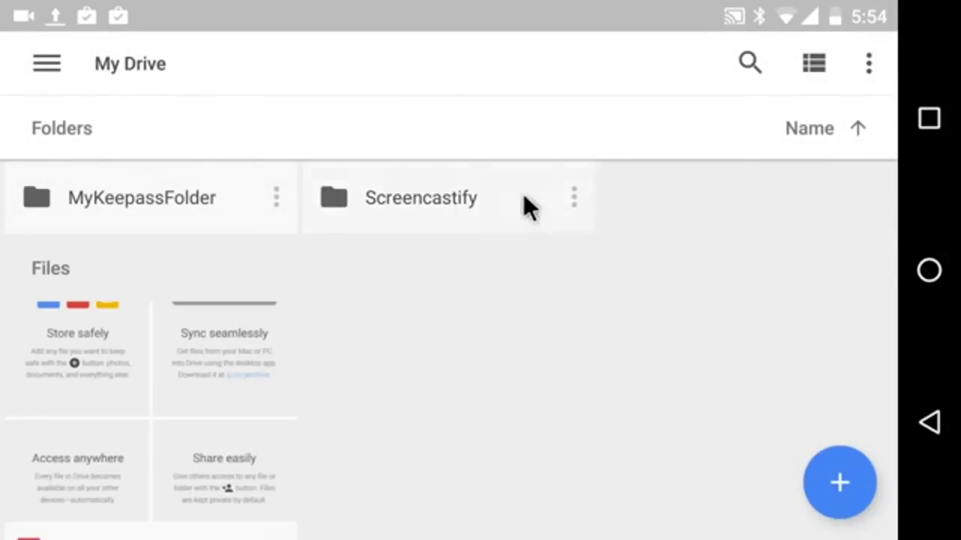
click(932, 426)
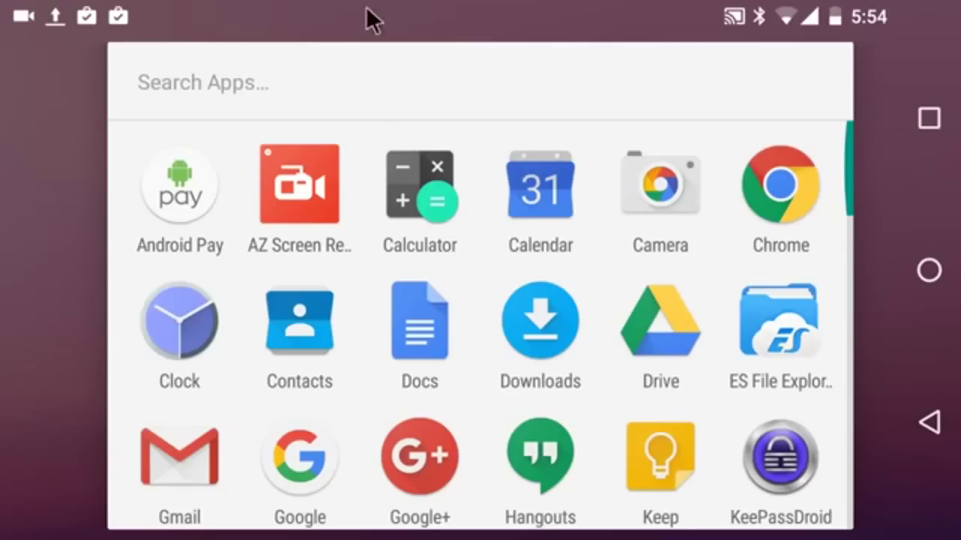
Return to the home screen and drag the Drive shortcut widget onto it
click(495, 109)
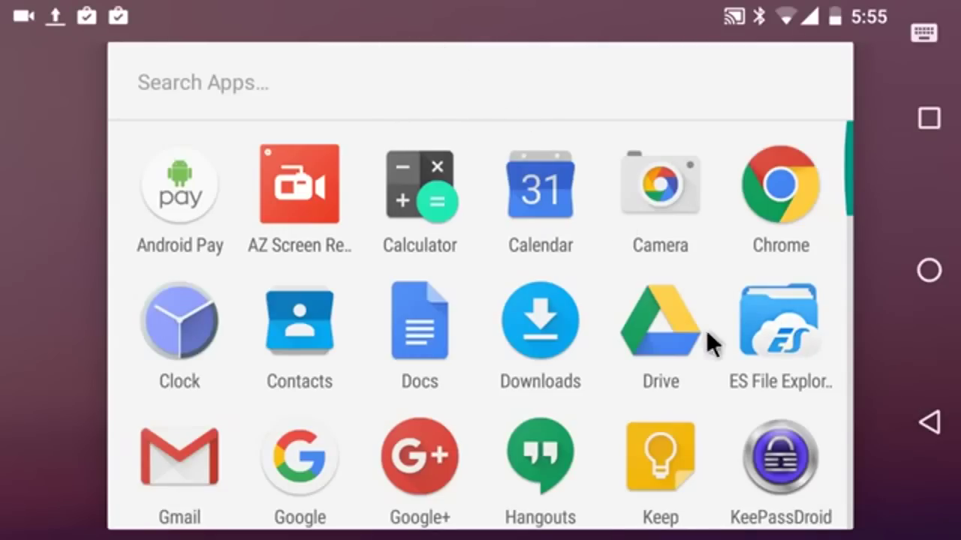
click(935, 433)
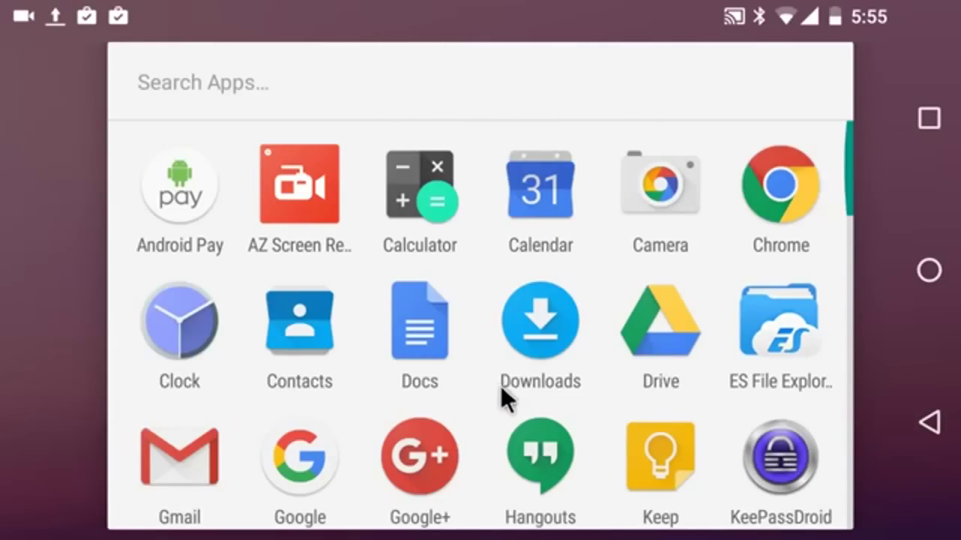
click(935, 429)
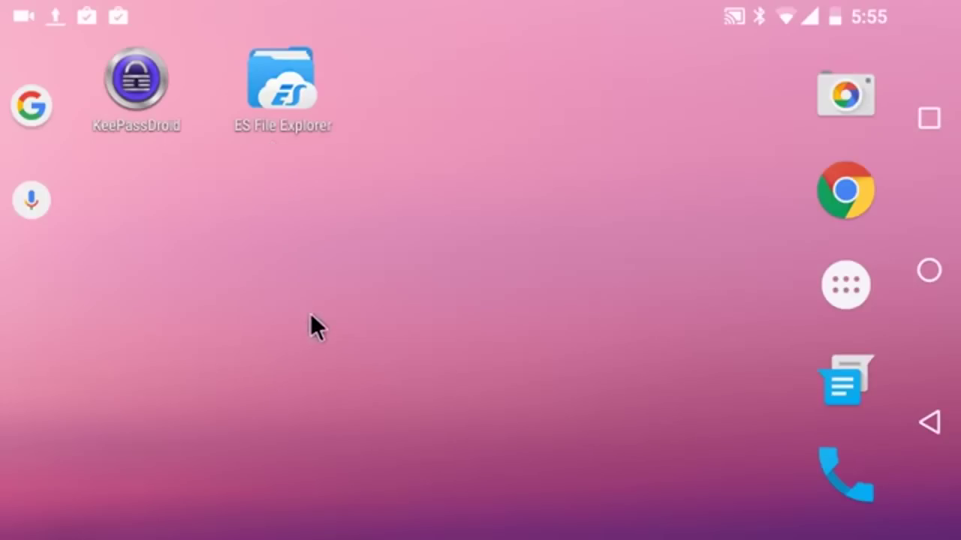
drag(395, 276, 395, 276)
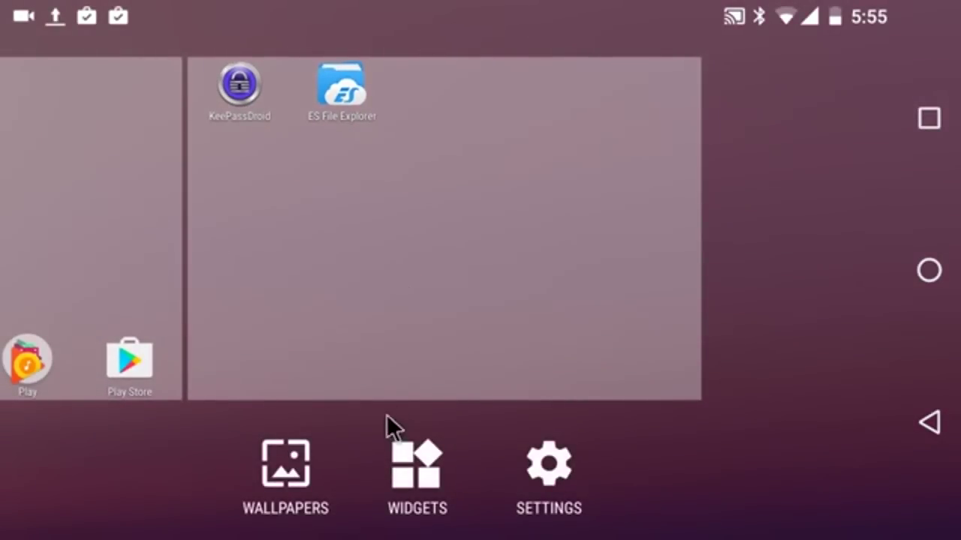
click(422, 478)
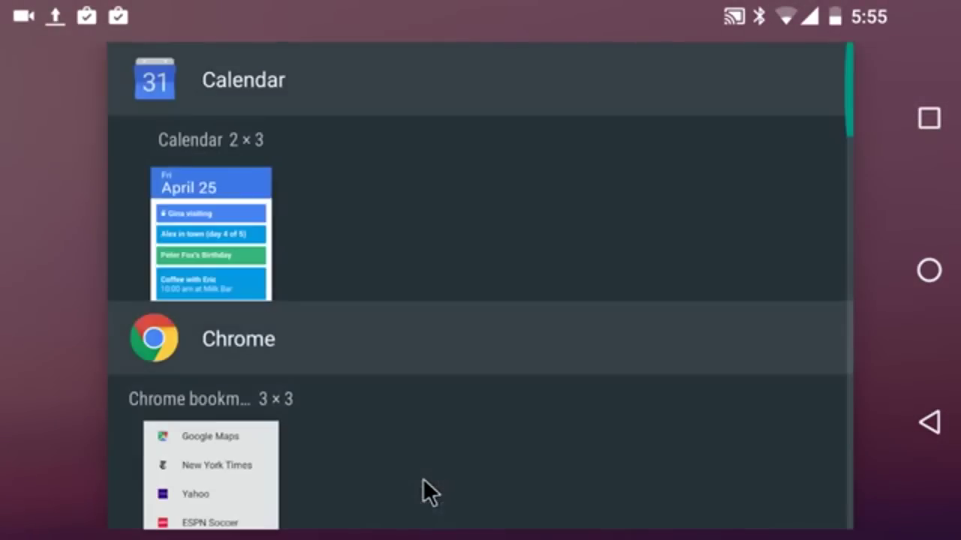
scroll(436, 321, down, 9)
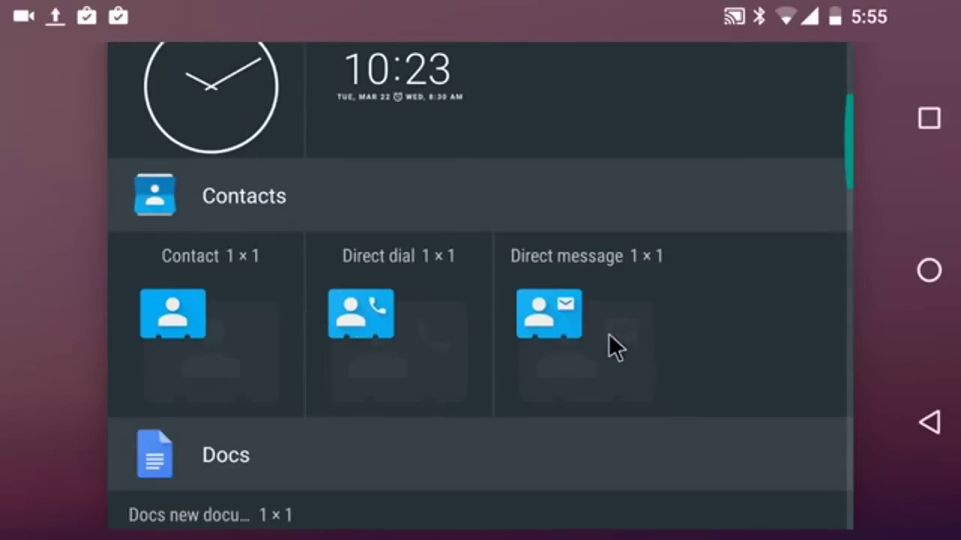
scroll(609, 335, down, 4)
scroll(609, 335, down, 2)
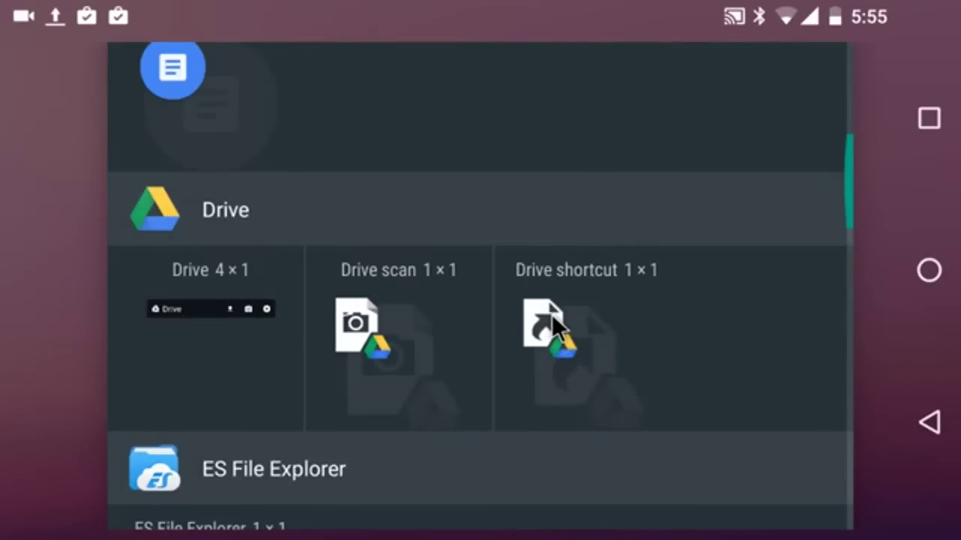
drag(552, 314, 228, 229)
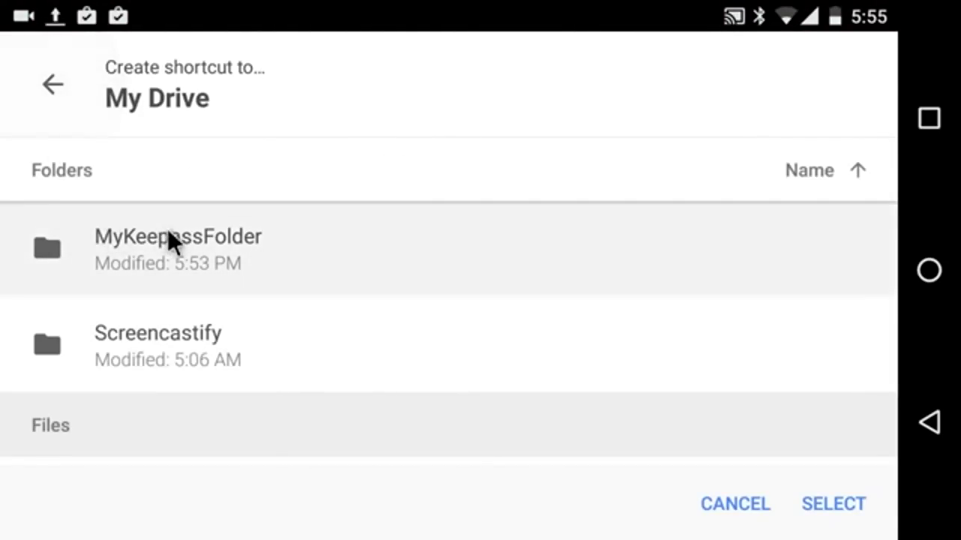
Point the Drive shortcut at keepass.kdbx inside MyKeepassFolder
click(204, 239)
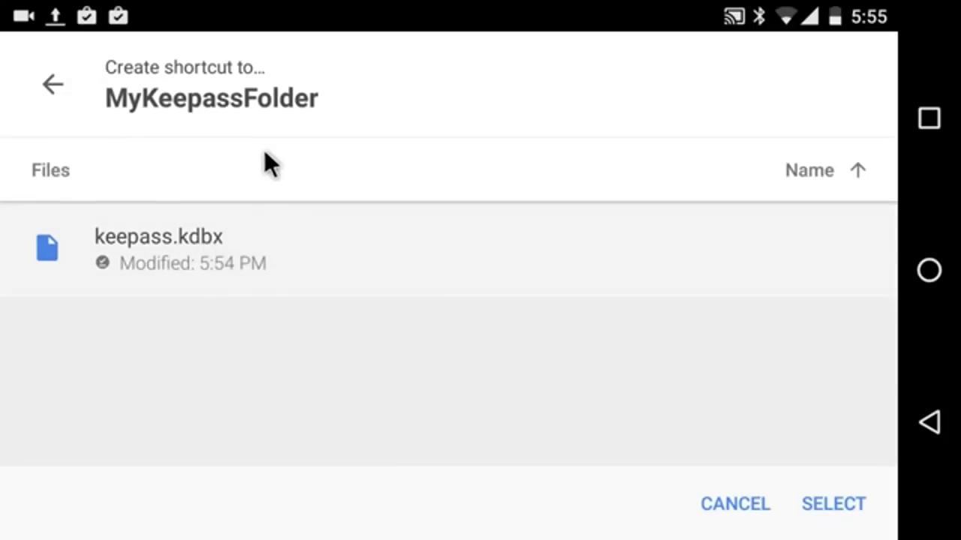
click(217, 290)
click(222, 255)
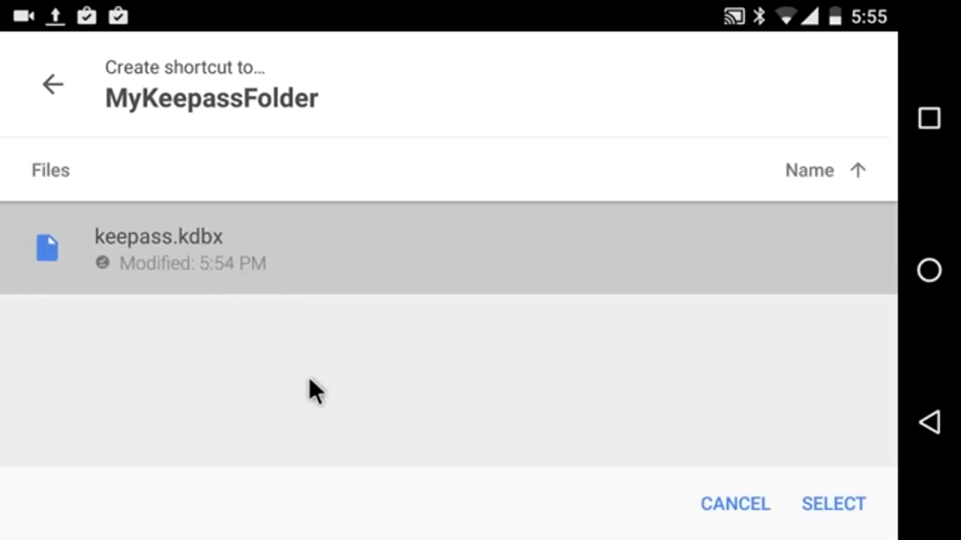
click(826, 509)
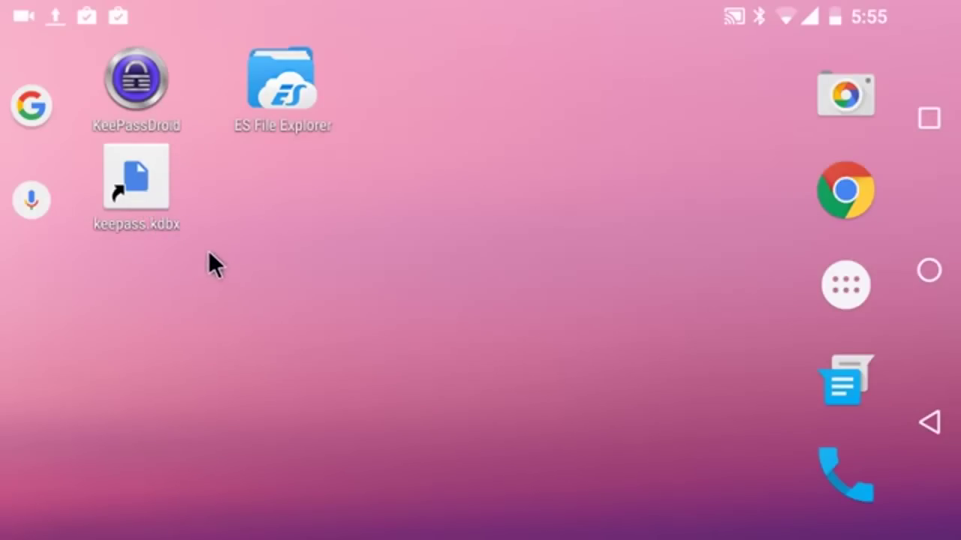
Open the keepass.kdbx home-screen shortcut with KeePassDroid
click(127, 183)
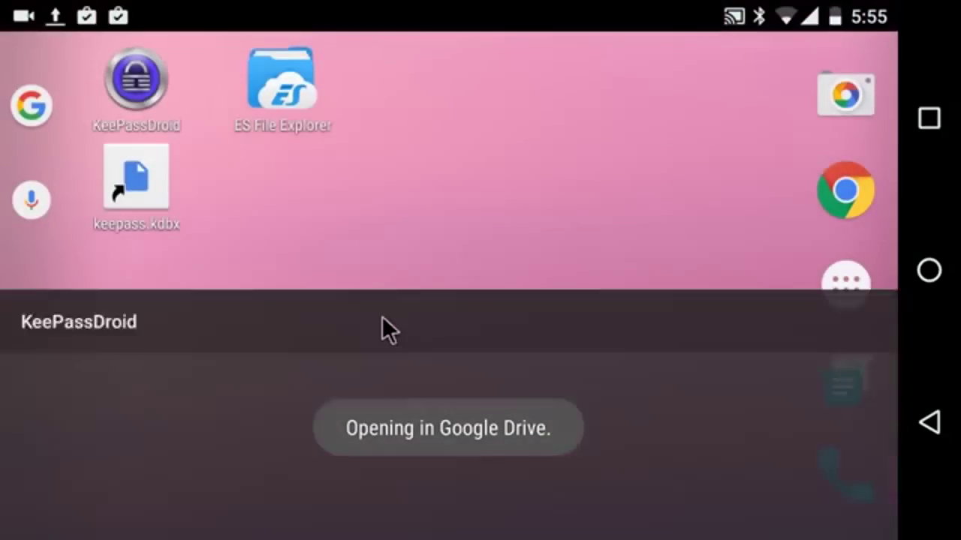
click(382, 318)
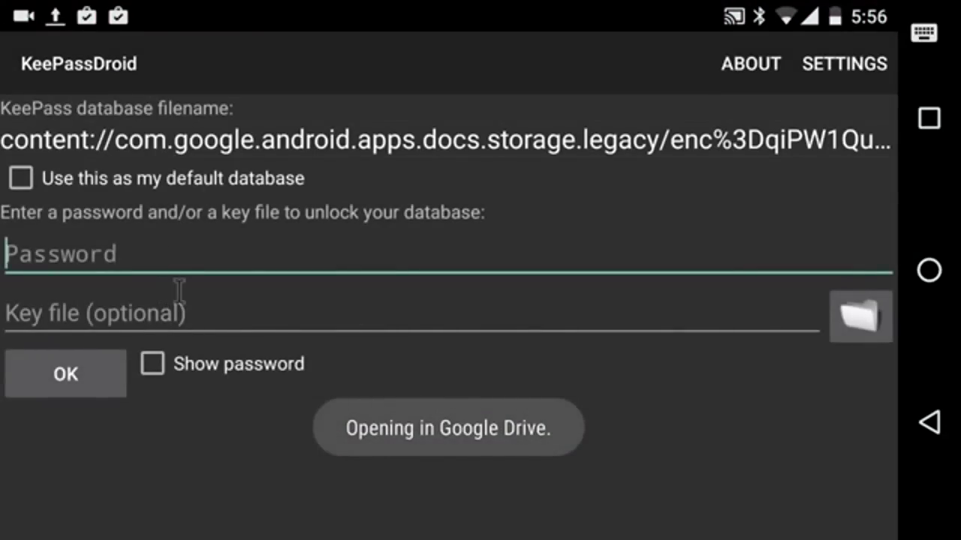
Unlock the database with the master password, check entries 'This is number 1' and '2', then exit home
text(abc)
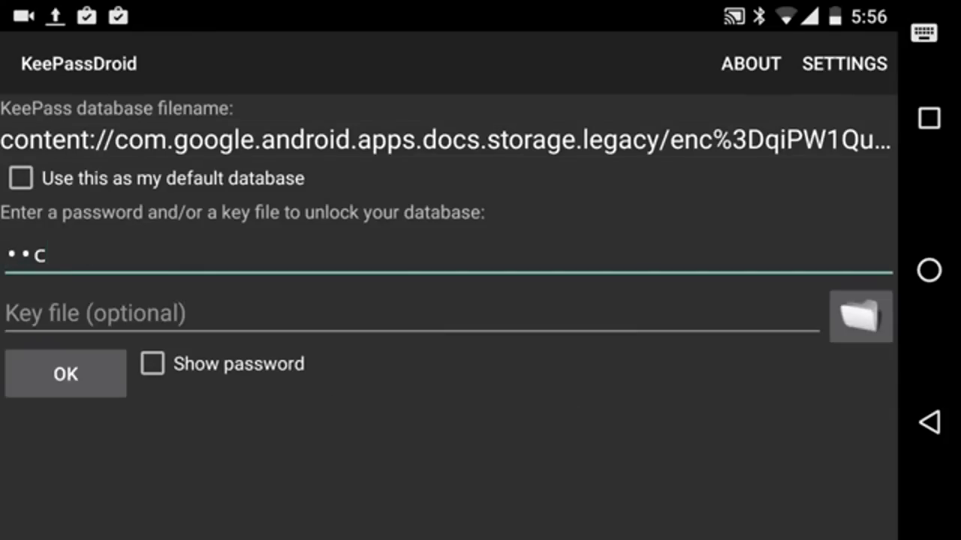
text(123)
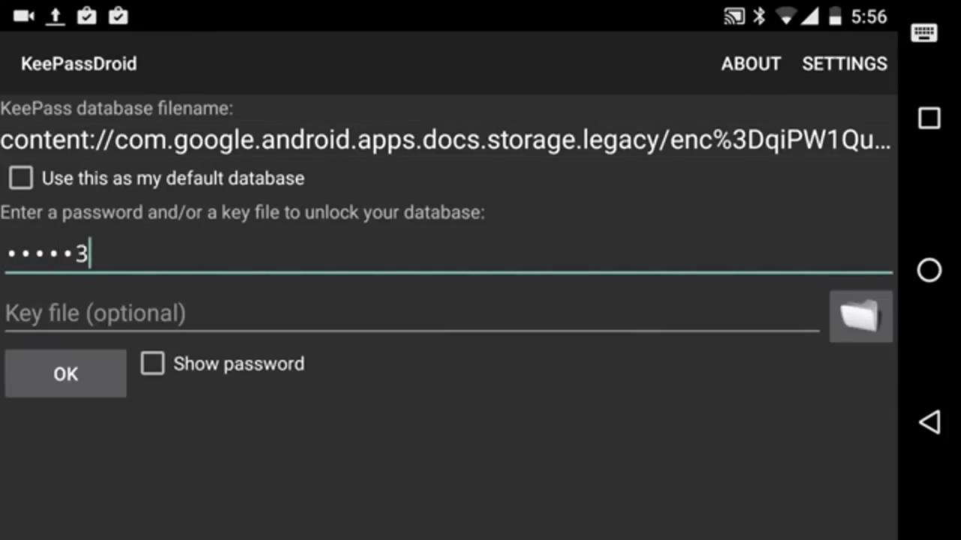
click(77, 365)
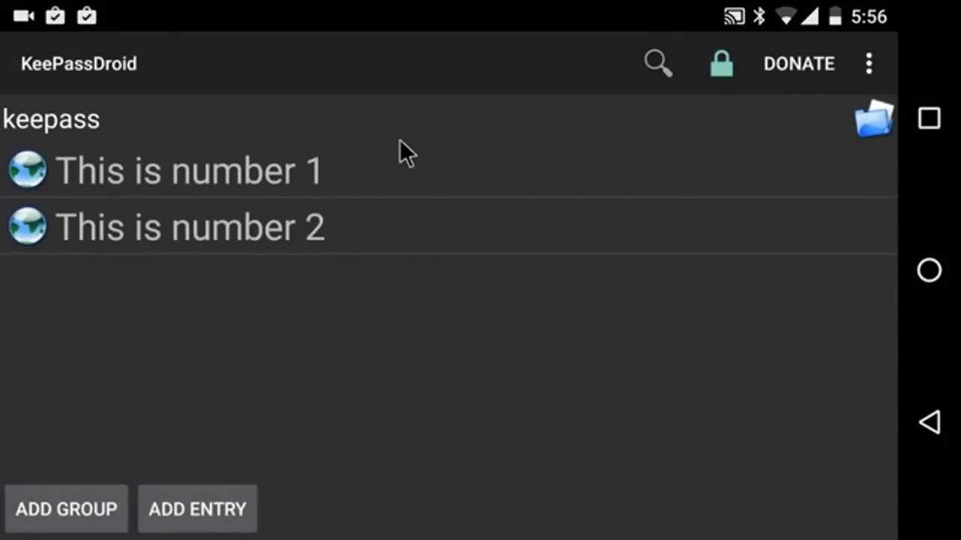
click(929, 424)
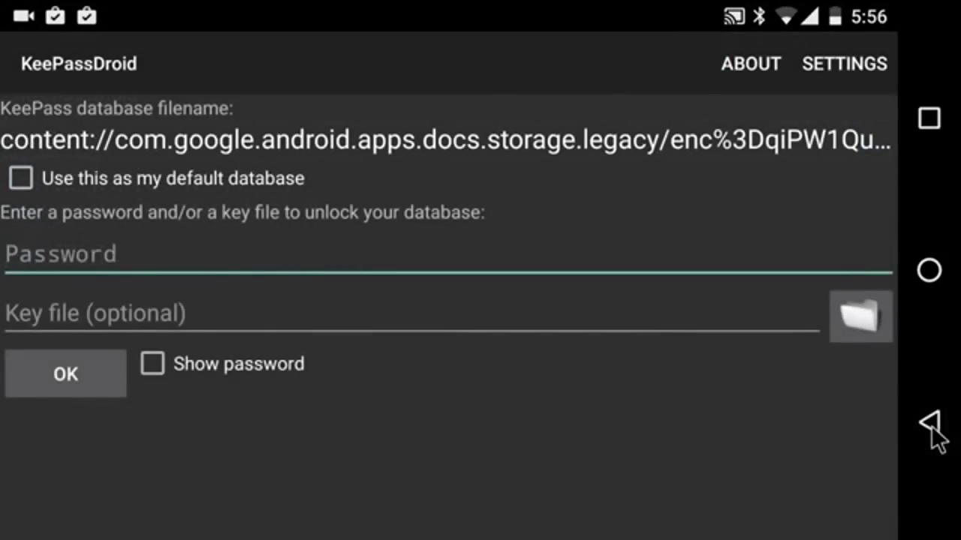
click(930, 426)
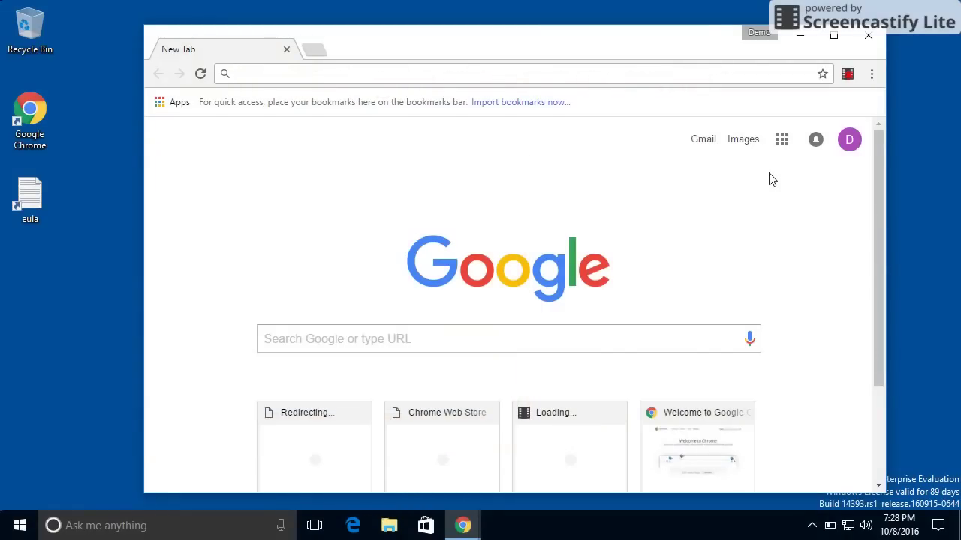
Go to keepass.info in Chrome by entering 'keep' in the address bar
click(603, 66)
text(keepass.info)
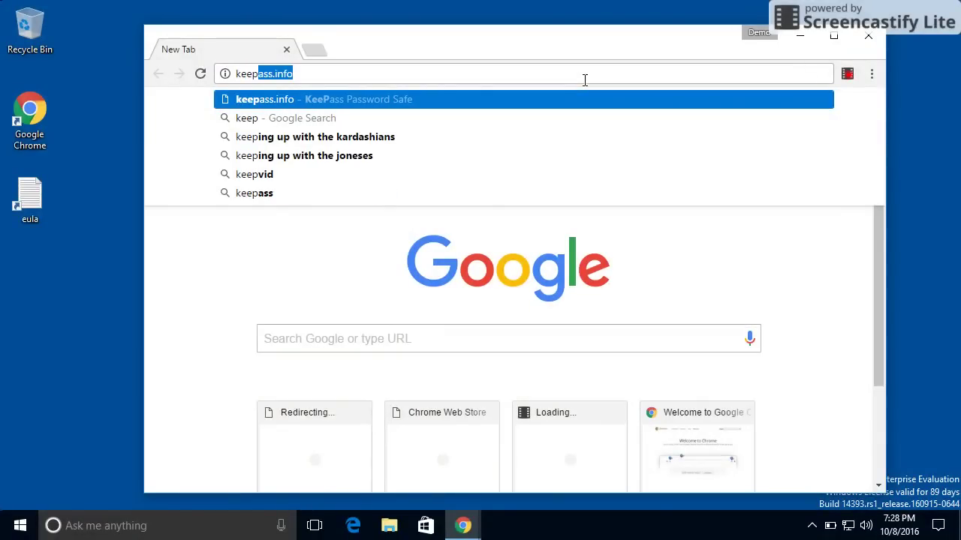
key(Return)
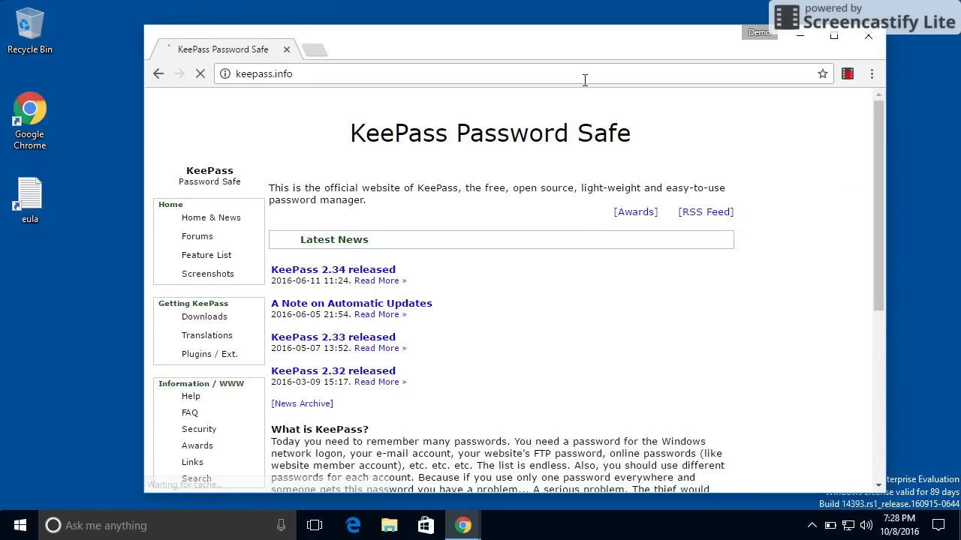
From the KeePass downloads page, download the Professional Edition installer KeePass-2.34-Setup.exe
click(221, 318)
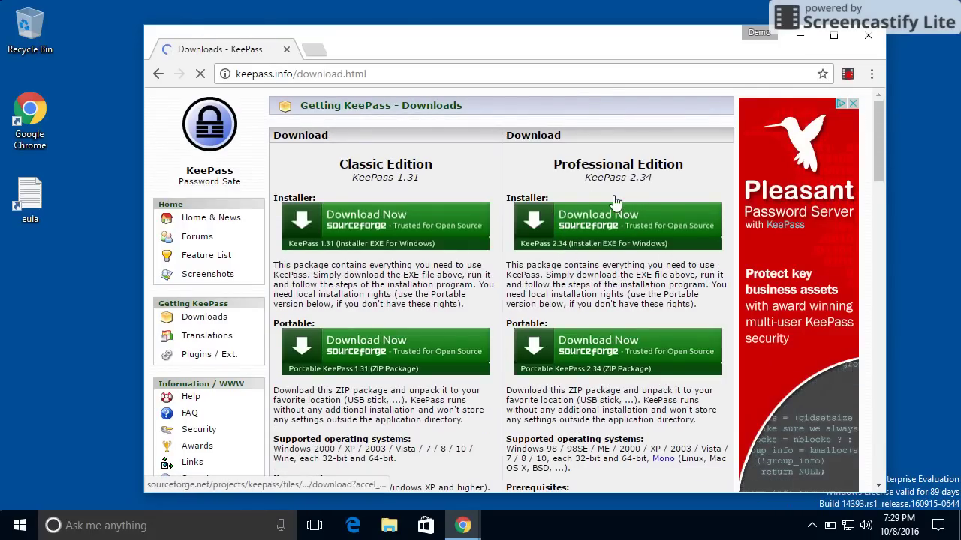
click(627, 241)
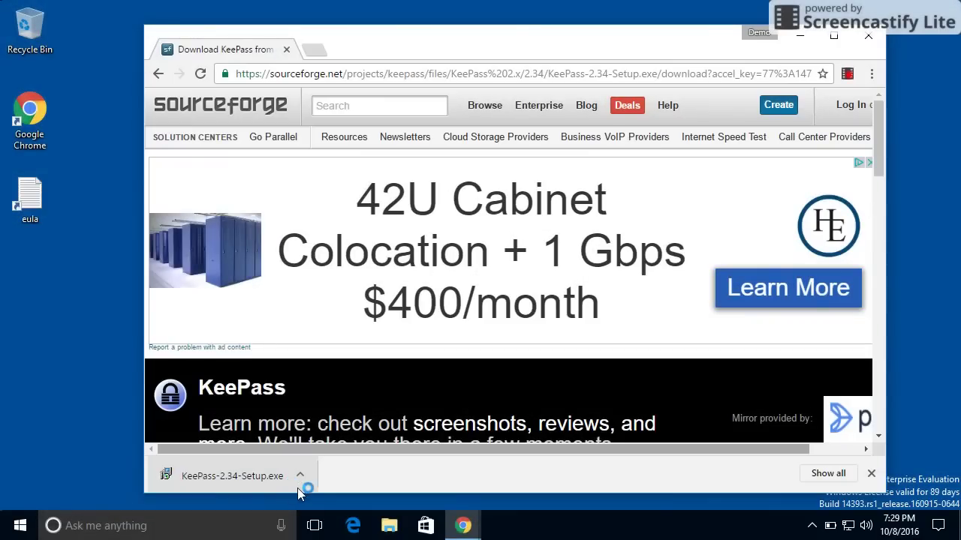
Run the downloaded KeePass-2.34-Setup.exe from the download bar, leaving a blank Chrome tab open
click(239, 487)
click(233, 476)
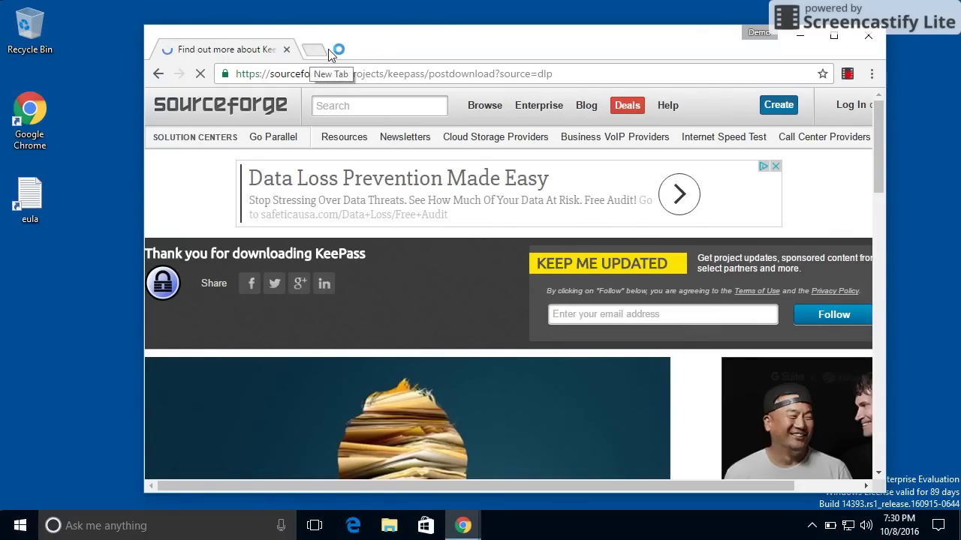
click(310, 50)
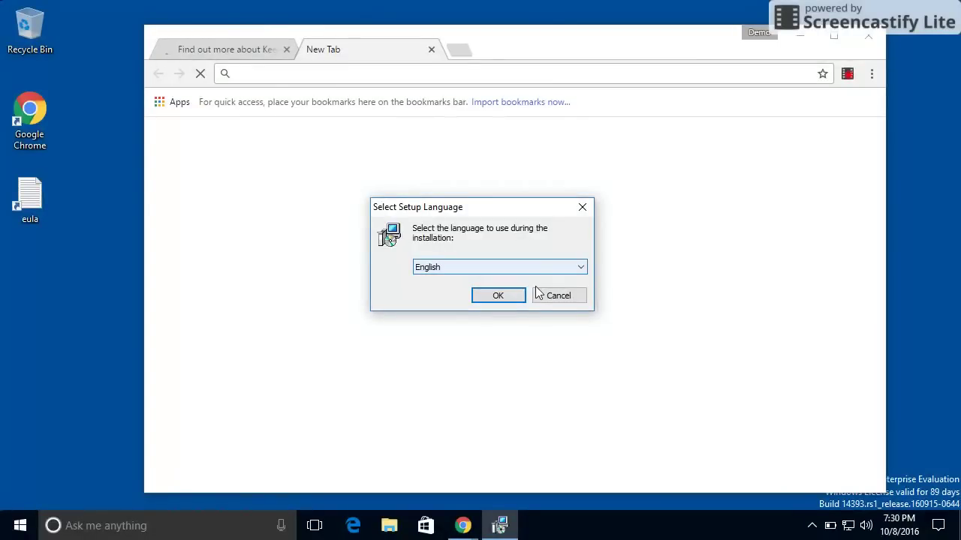
Install KeePass in English, accepting the license, default install folder and full component set
click(800, 36)
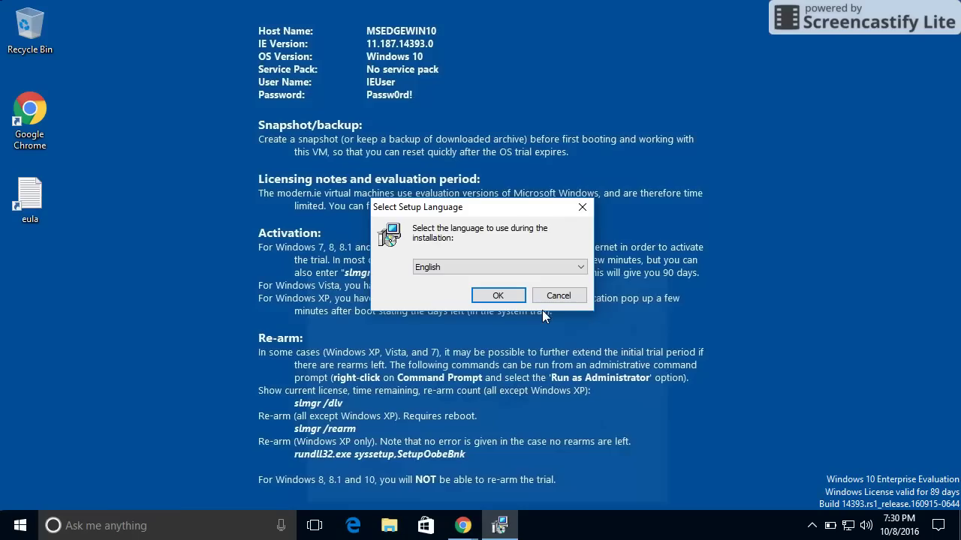
click(497, 295)
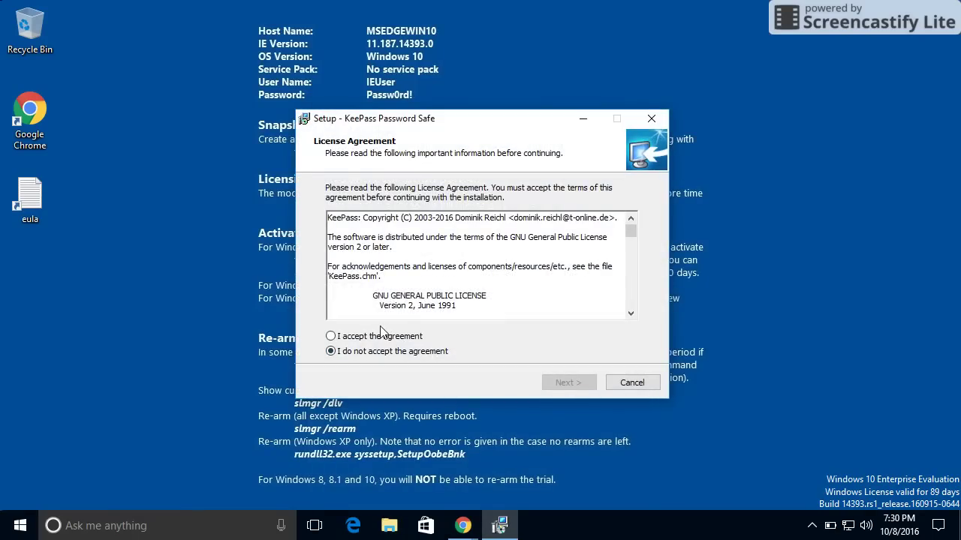
click(377, 338)
click(568, 384)
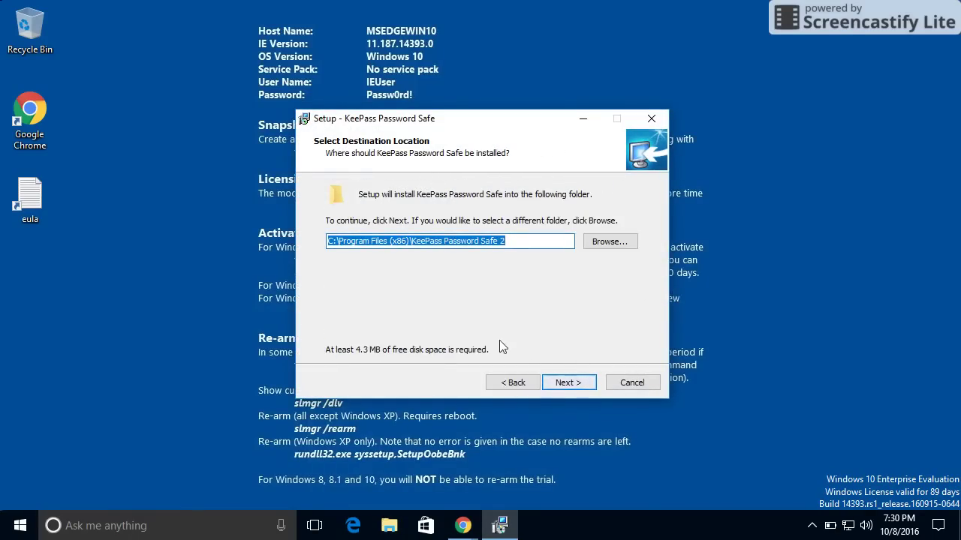
click(564, 383)
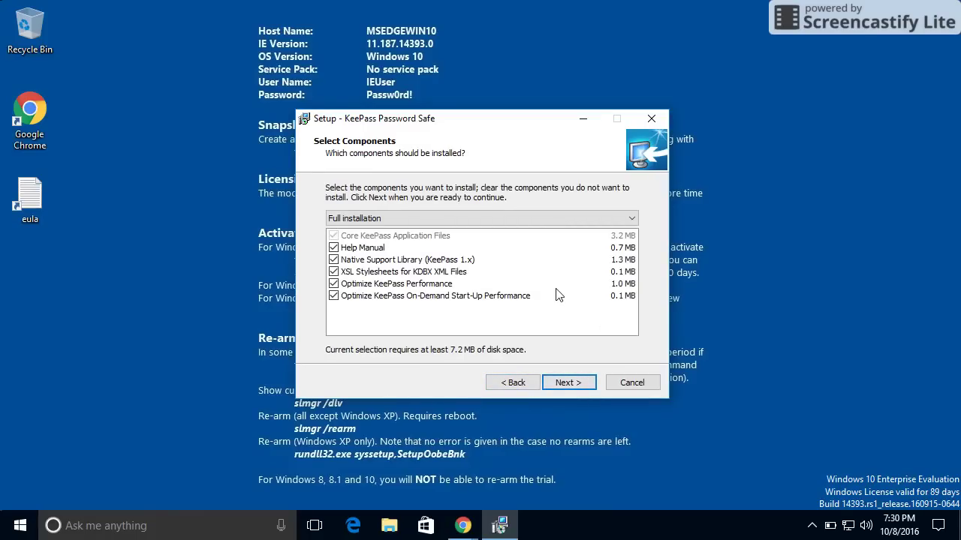
click(569, 387)
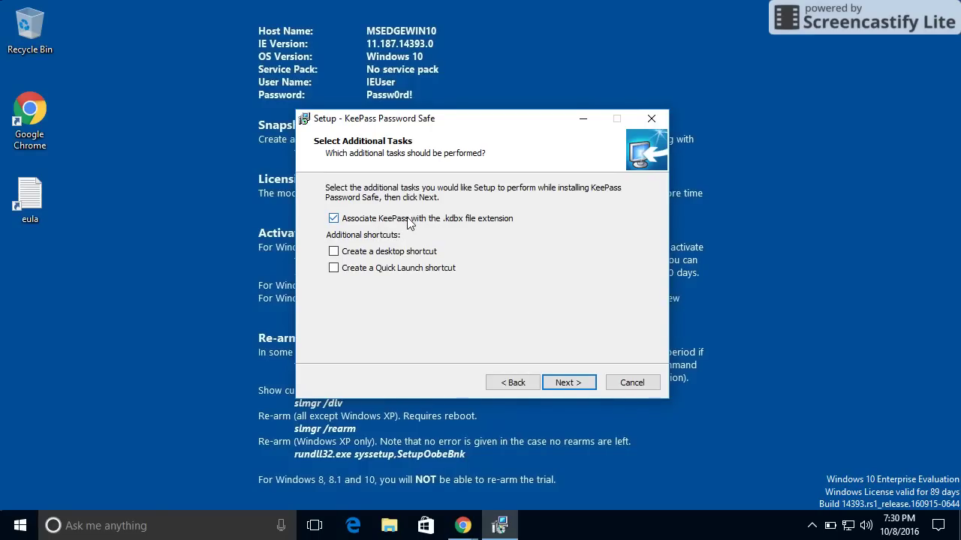
click(572, 384)
click(573, 383)
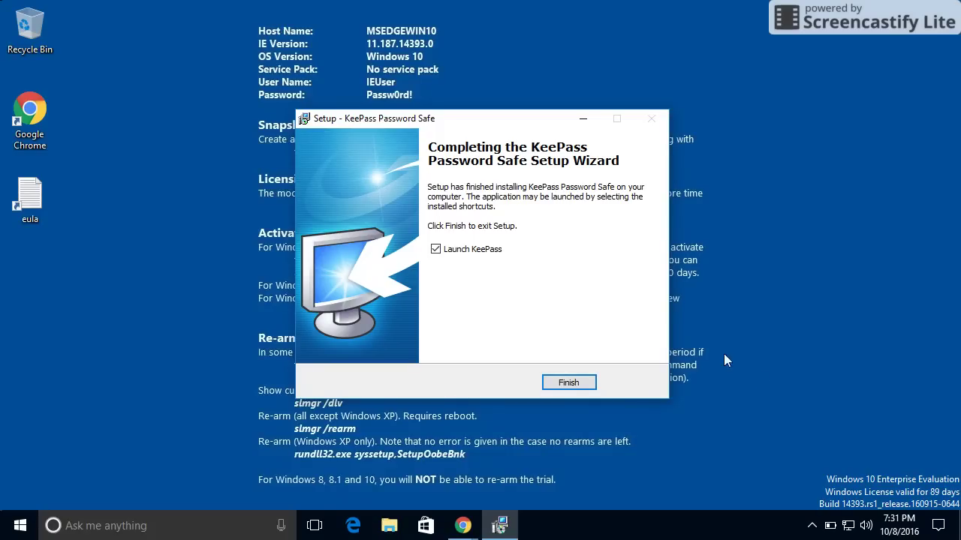
Finish setup with Launch KeePass ticked and choose Enable for automatic update checks
click(568, 383)
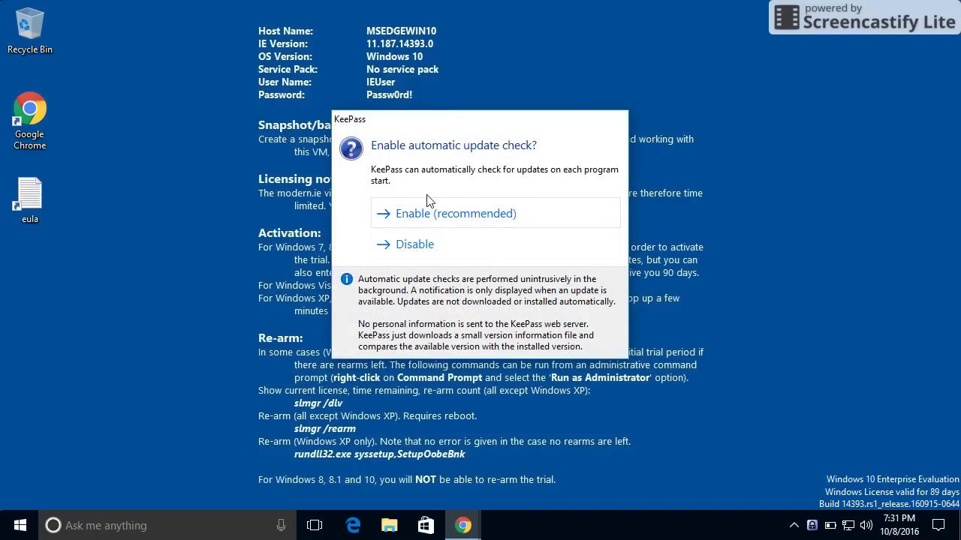
click(438, 215)
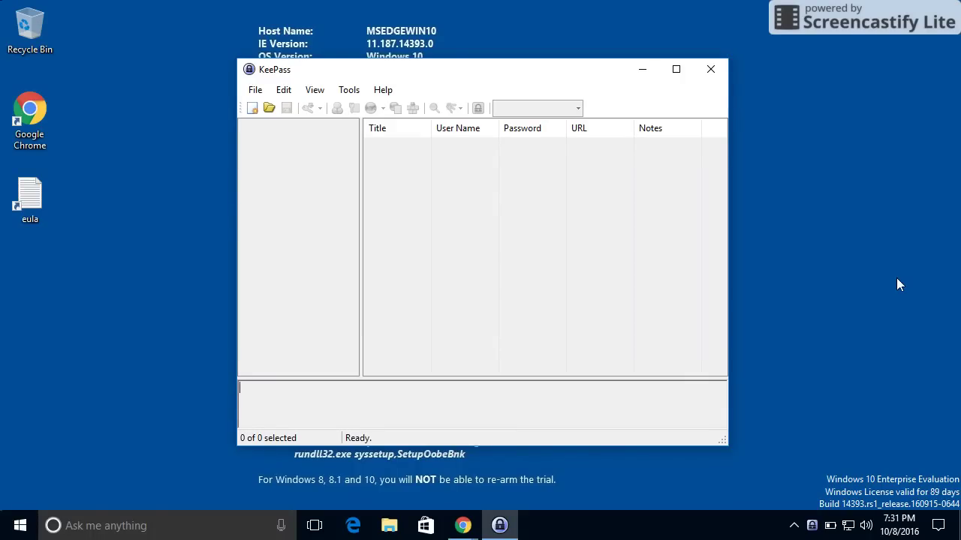
Exit KeePass via File > Exit and restore Chrome, closing the Error 404 tab
click(254, 90)
click(291, 342)
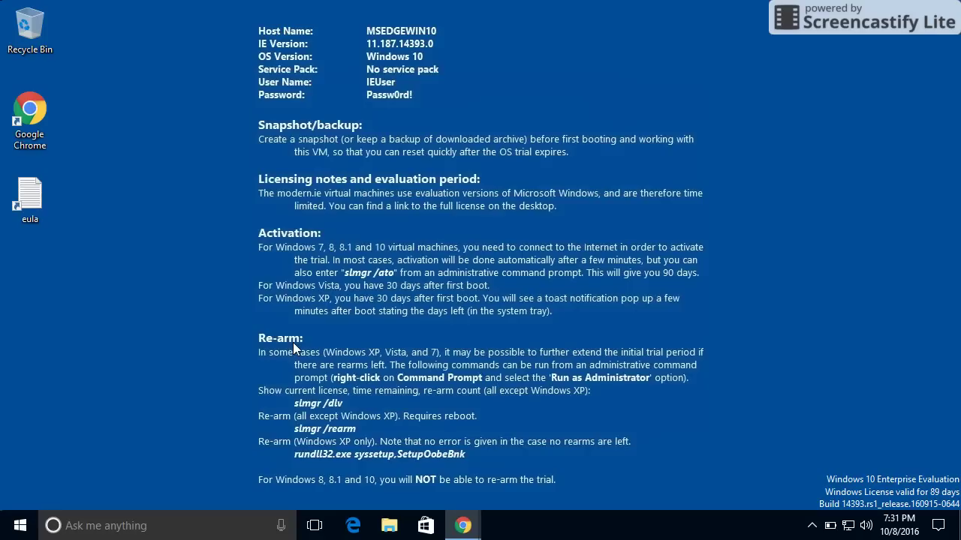
click(463, 525)
click(286, 48)
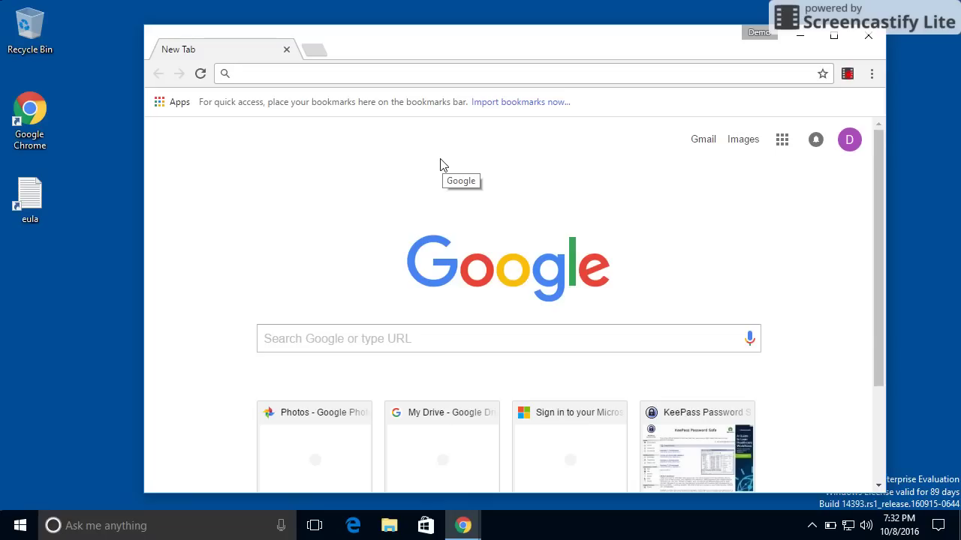
Go to drive.google.com and open the Download Drive page from the settings gear
text(drive.google.com)
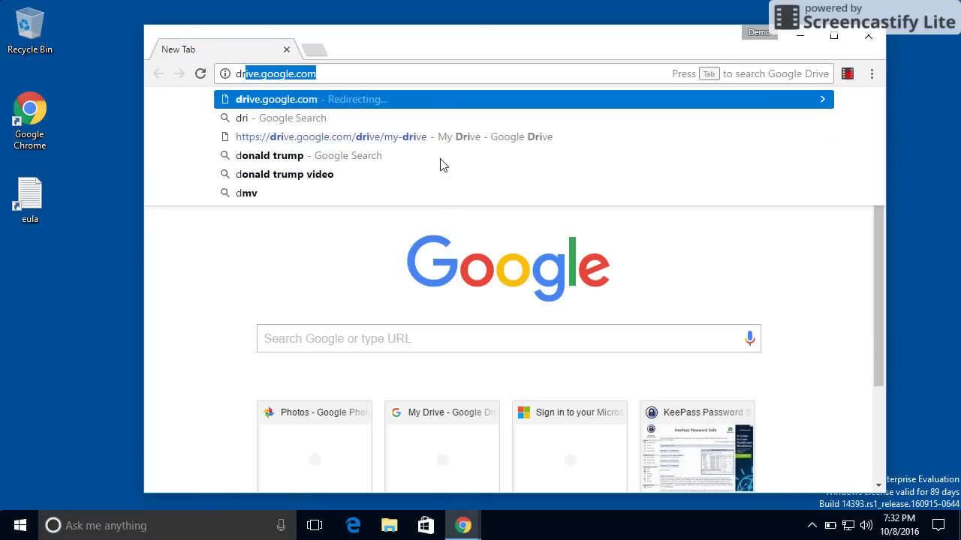
key(Return)
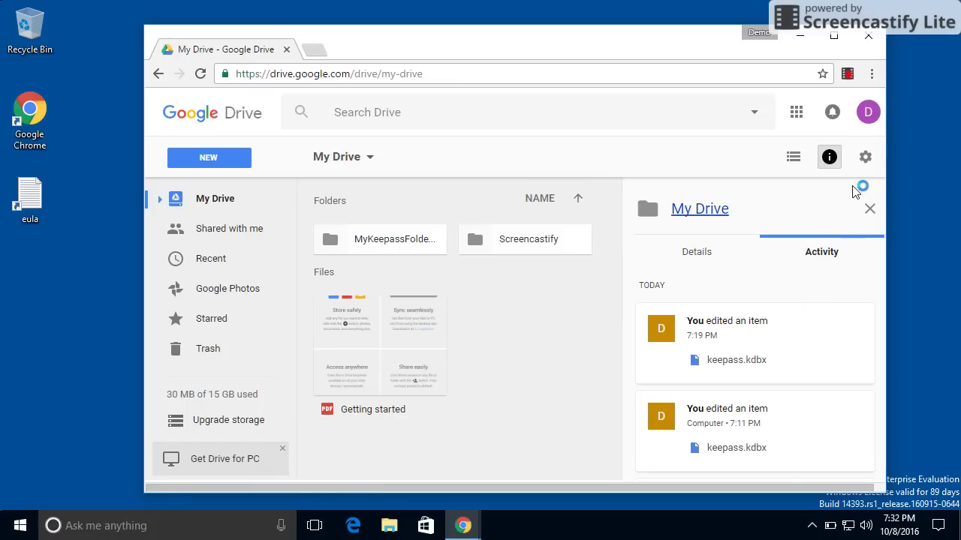
click(865, 159)
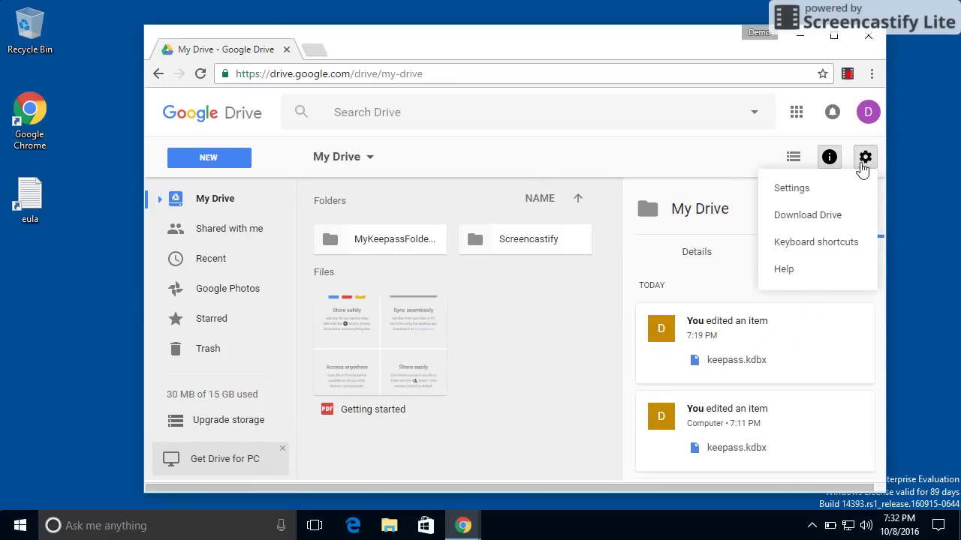
click(815, 216)
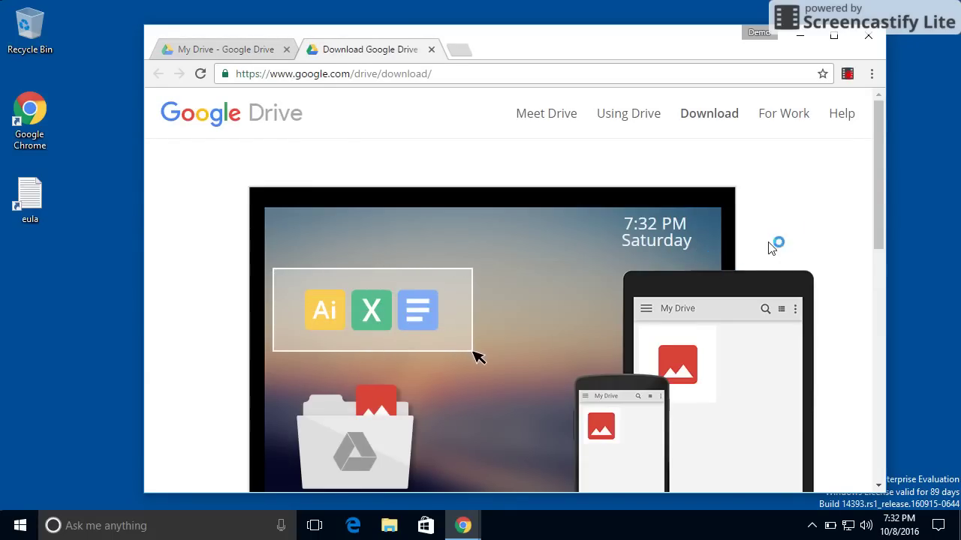
Download Drive for PC, accepting the terms, and run the downloaded installer
scroll(781, 233, down, 1)
scroll(799, 236, down, 5)
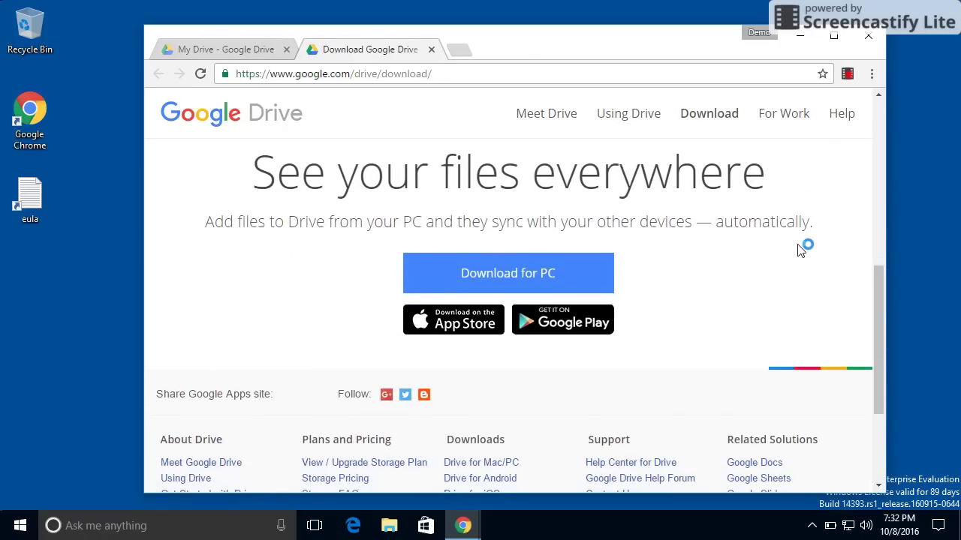
click(505, 274)
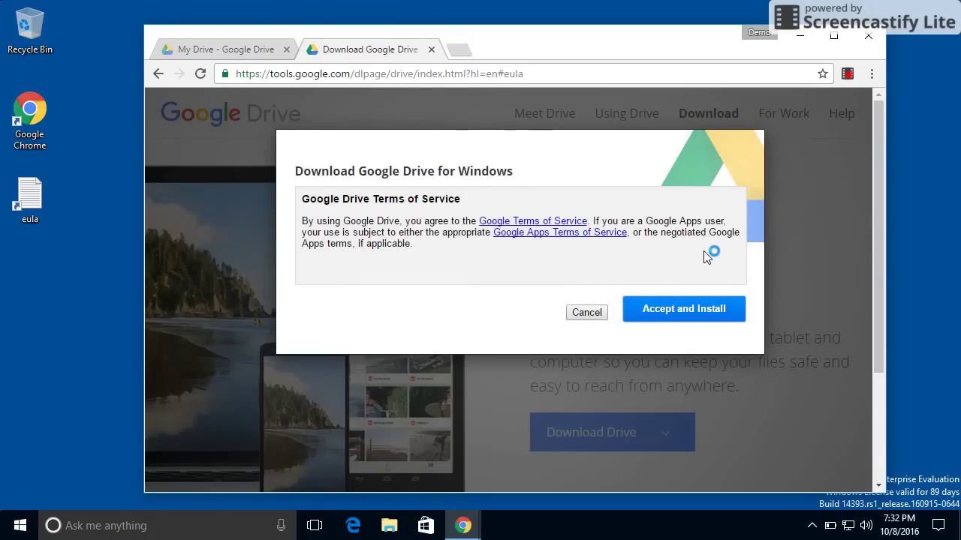
click(671, 313)
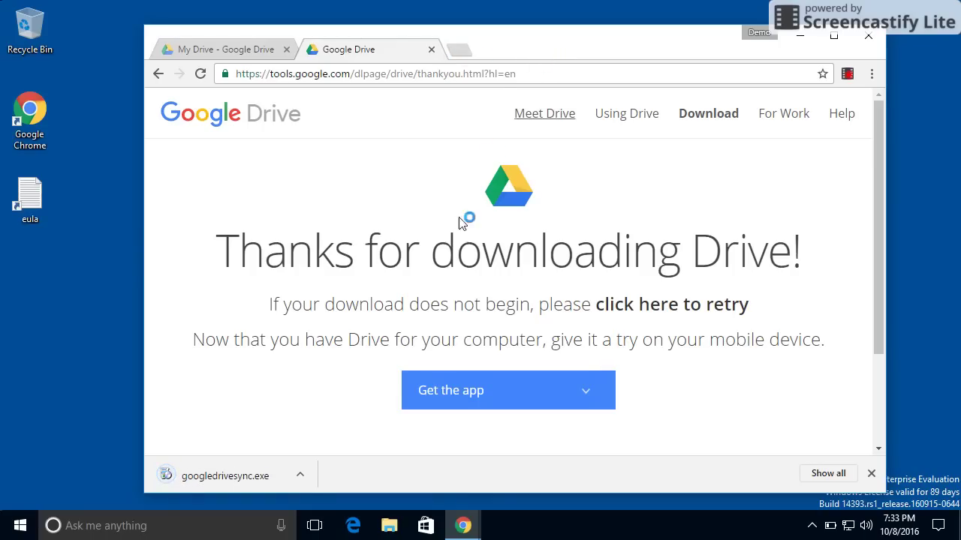
click(251, 476)
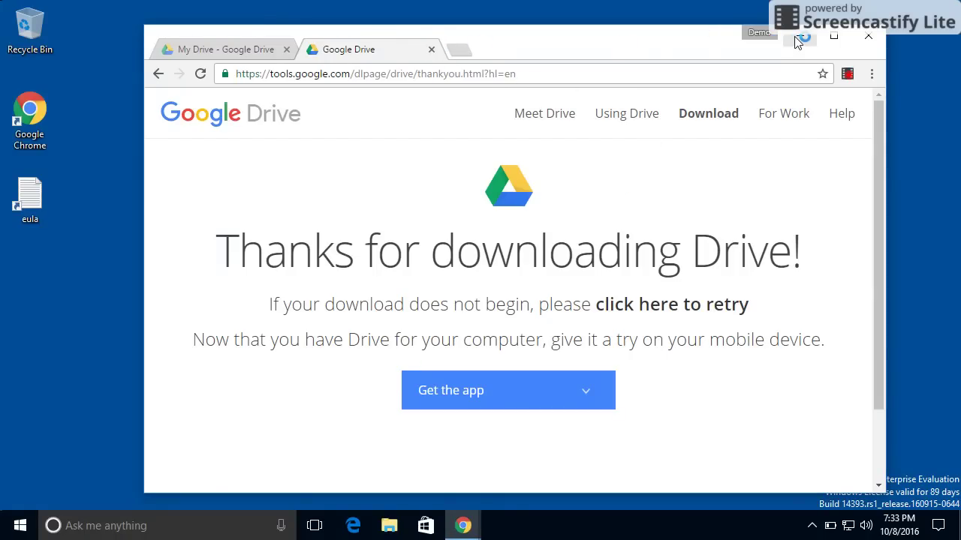
Close the Drive thank-you and Google Drive tabs, then minimize Chrome
click(452, 49)
click(430, 49)
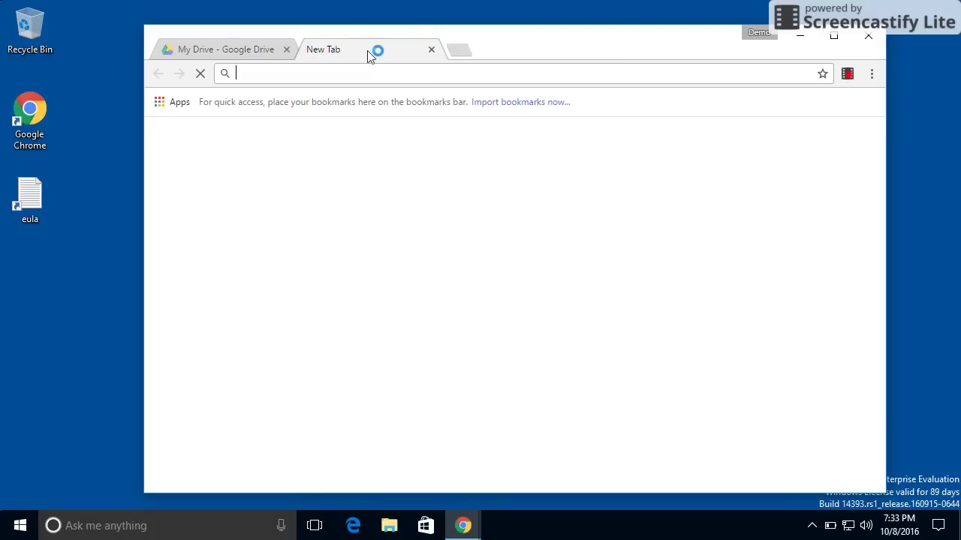
click(279, 52)
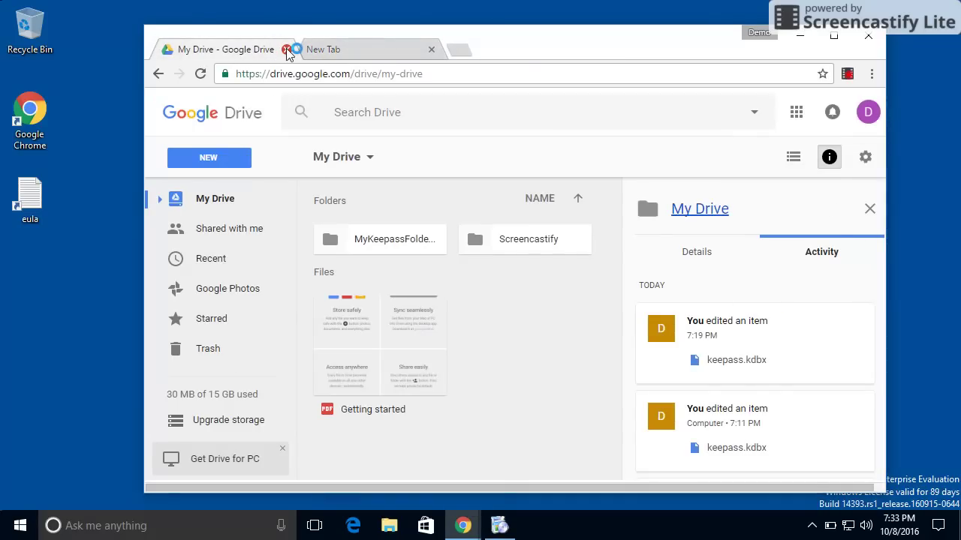
click(285, 48)
click(799, 37)
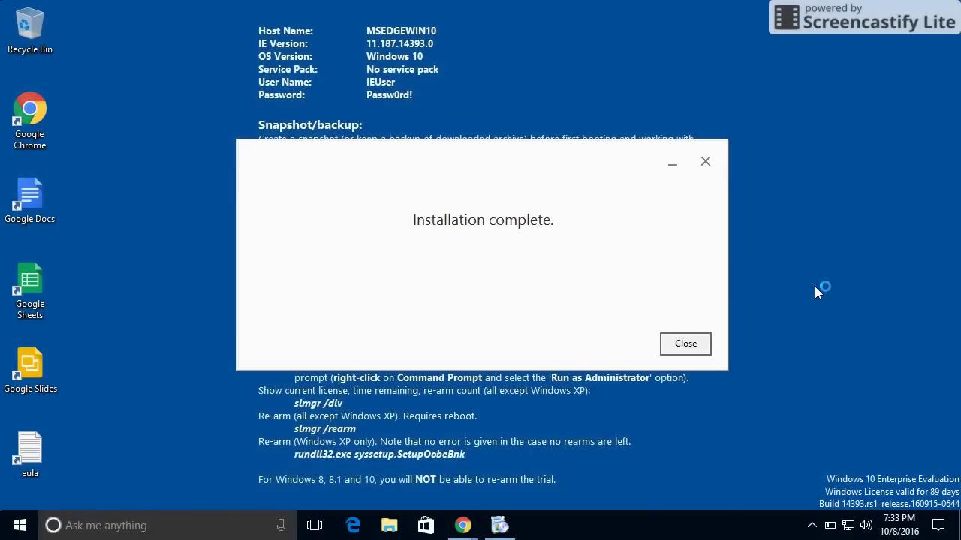
Dismiss the installation-complete notice and advance the Drive welcome tour to Step 4 of 4
click(685, 344)
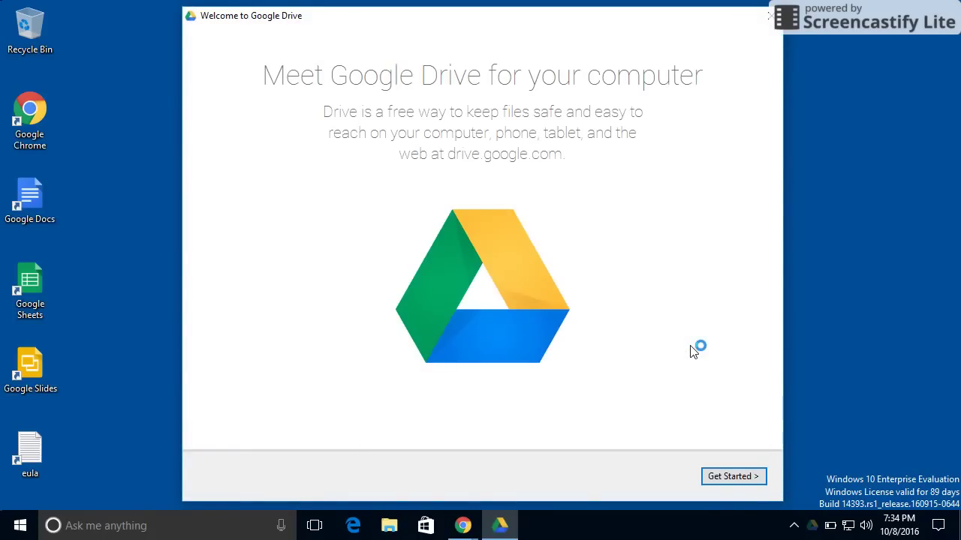
click(733, 481)
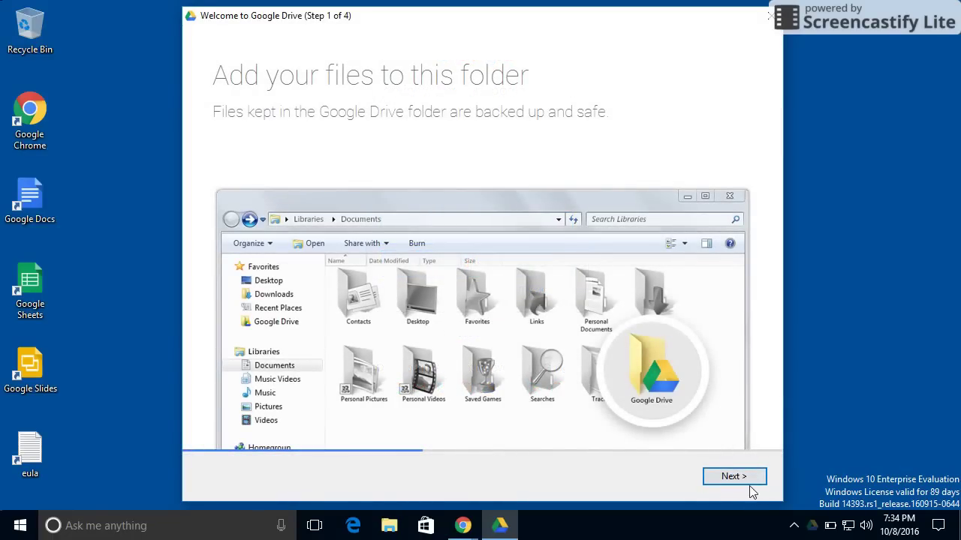
click(740, 479)
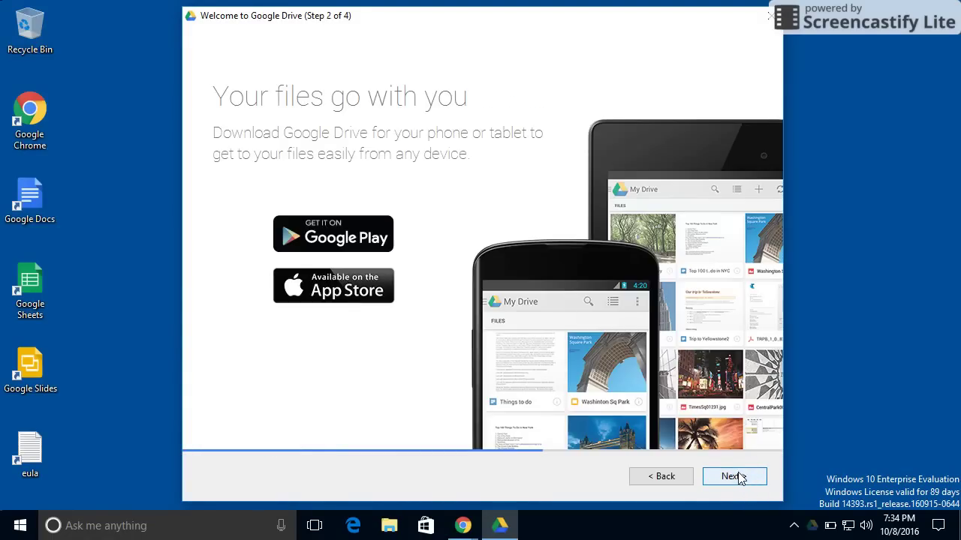
click(731, 477)
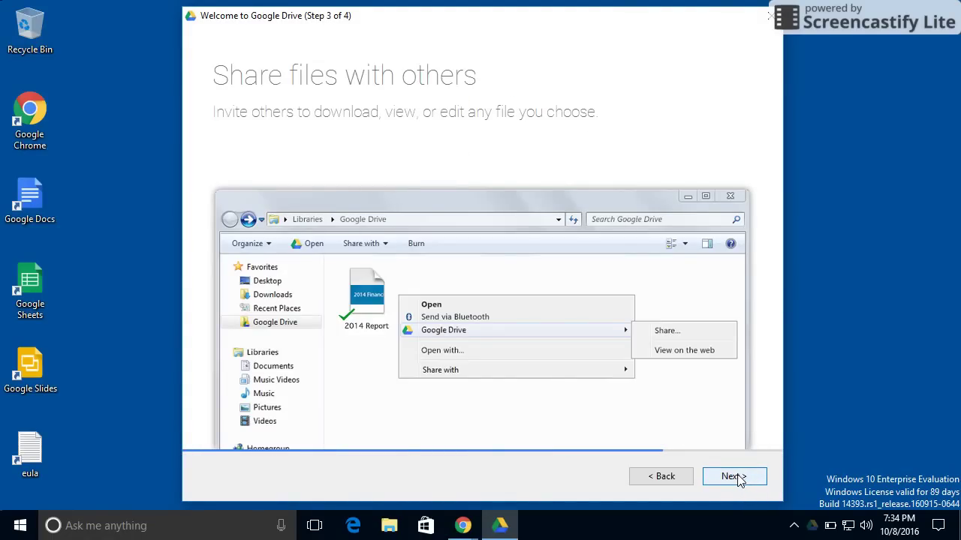
click(734, 476)
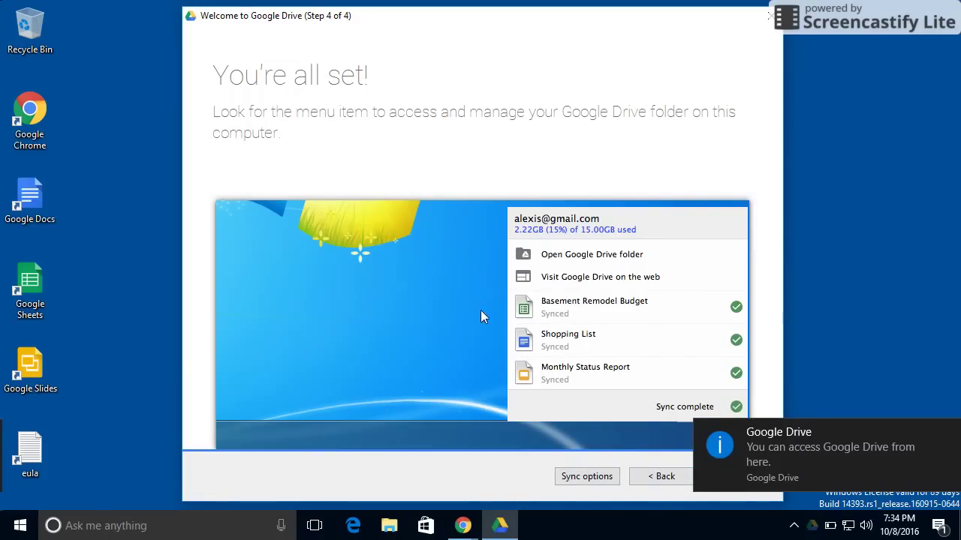
In Sync options choose 'Sync only these folders', excluding Screencastify and keeping MyKeepassFolder, then start syncing
click(577, 477)
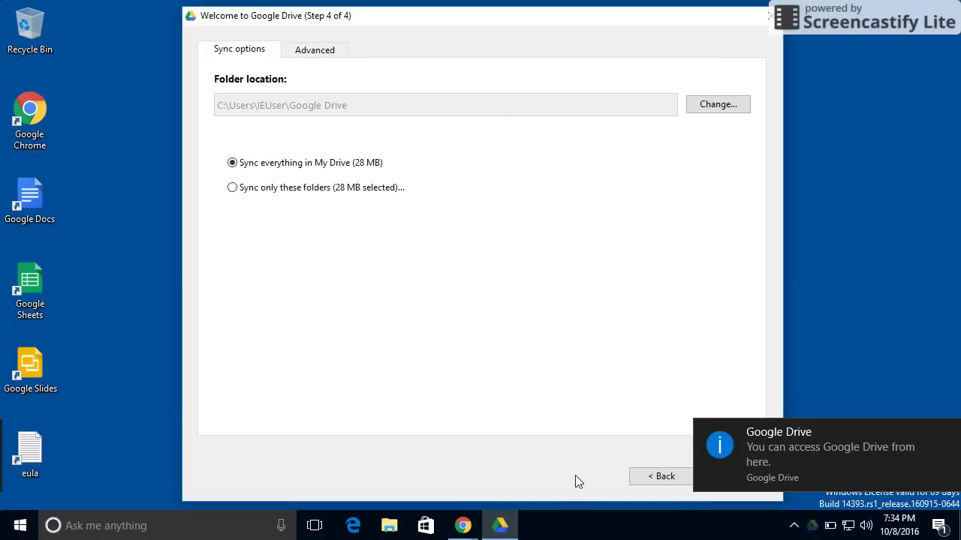
click(253, 191)
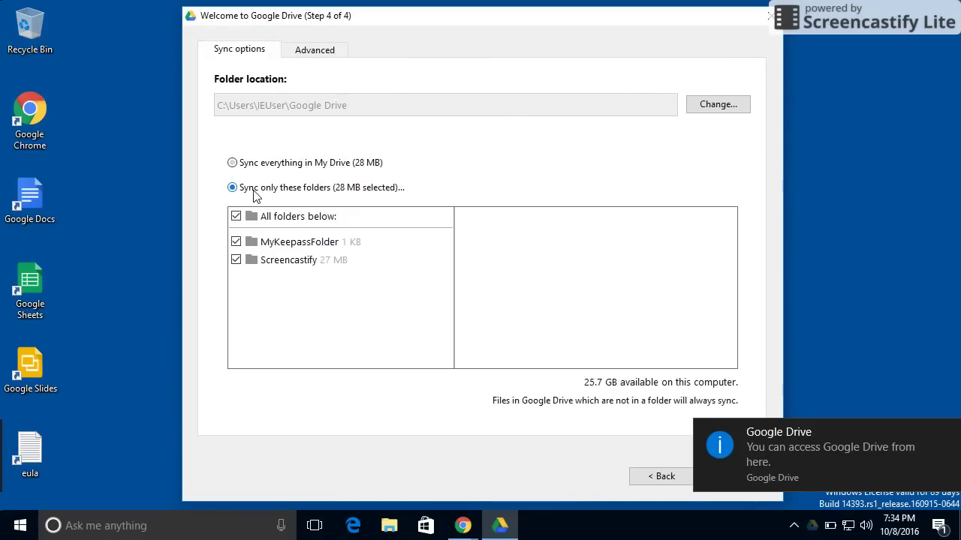
click(239, 262)
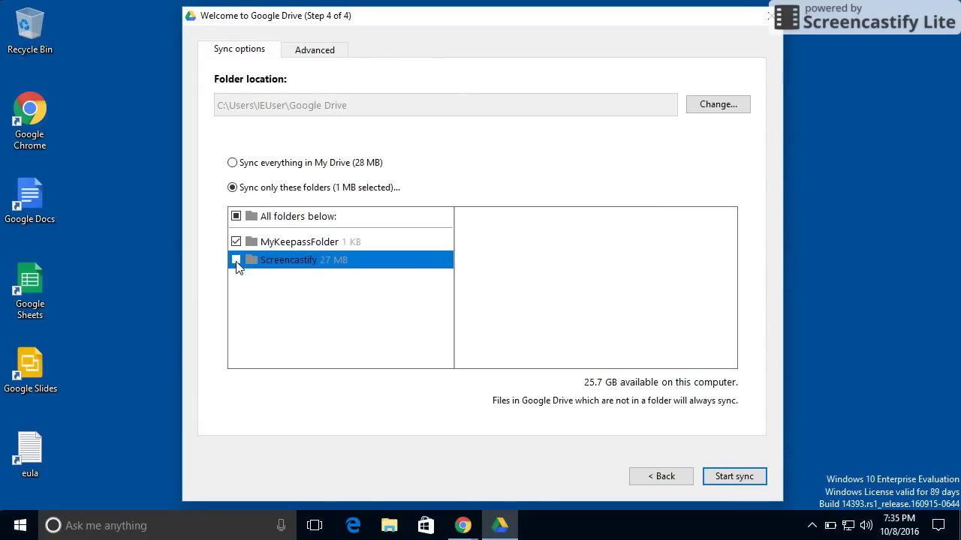
click(291, 242)
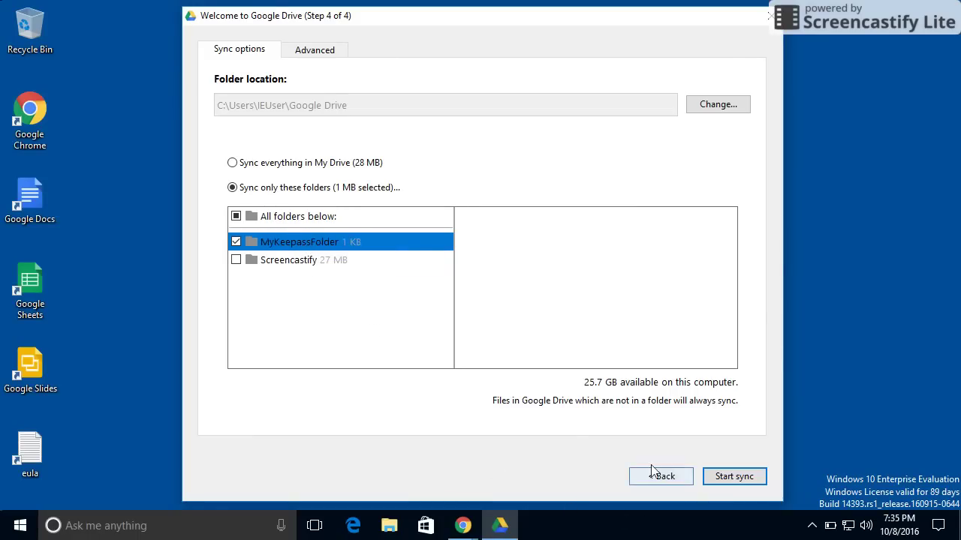
click(732, 479)
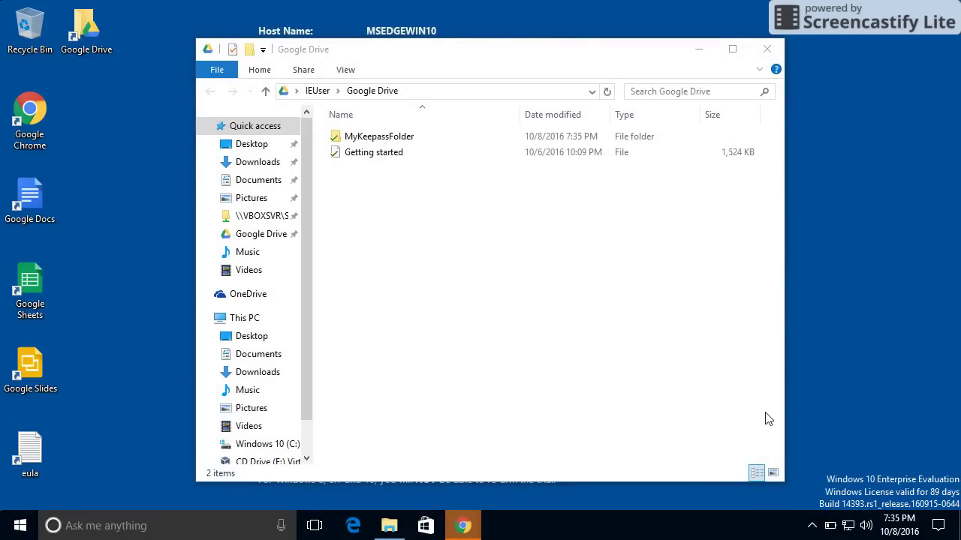
Copy keepass.kdbx from MyKeepassFolder, paste it as a desktop shortcut, and close the folder window
double_click(396, 143)
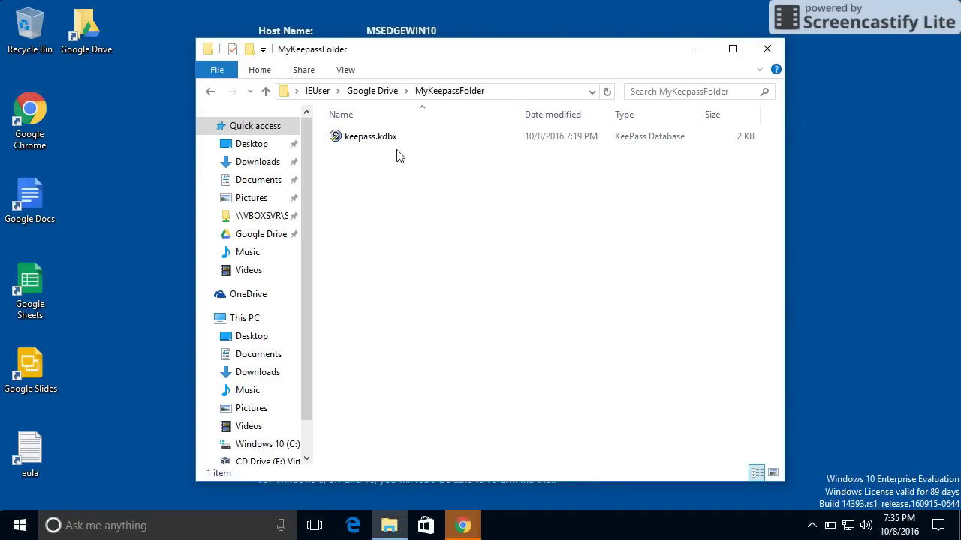
right_click(374, 143)
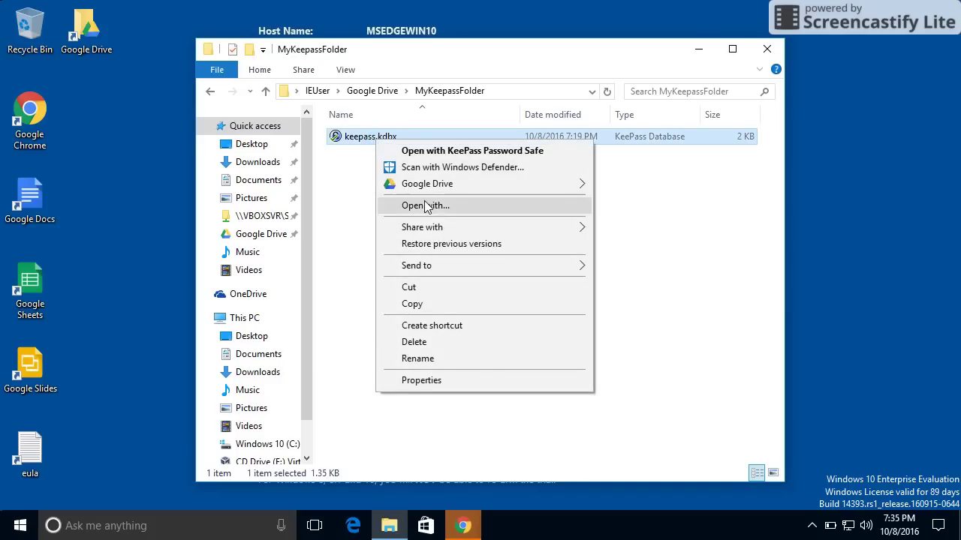
click(427, 304)
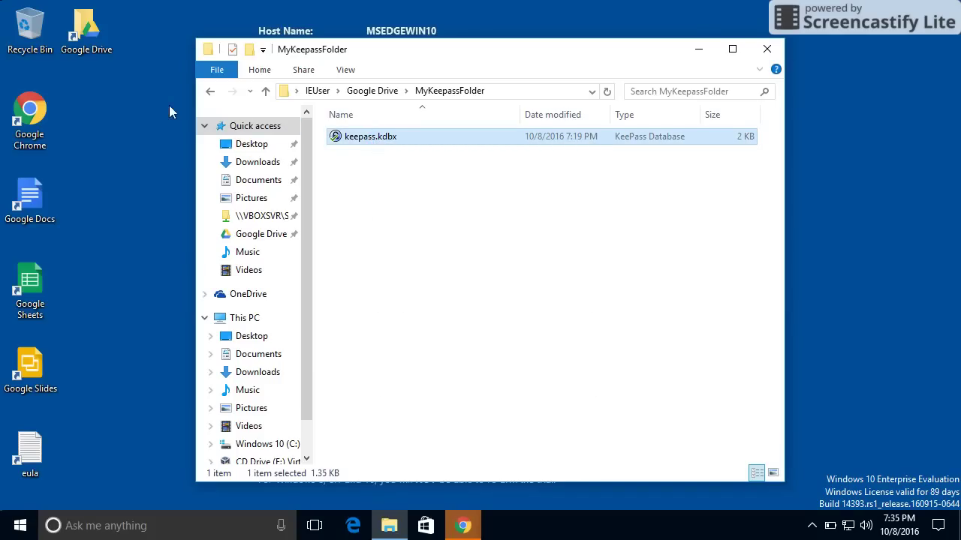
right_click(87, 96)
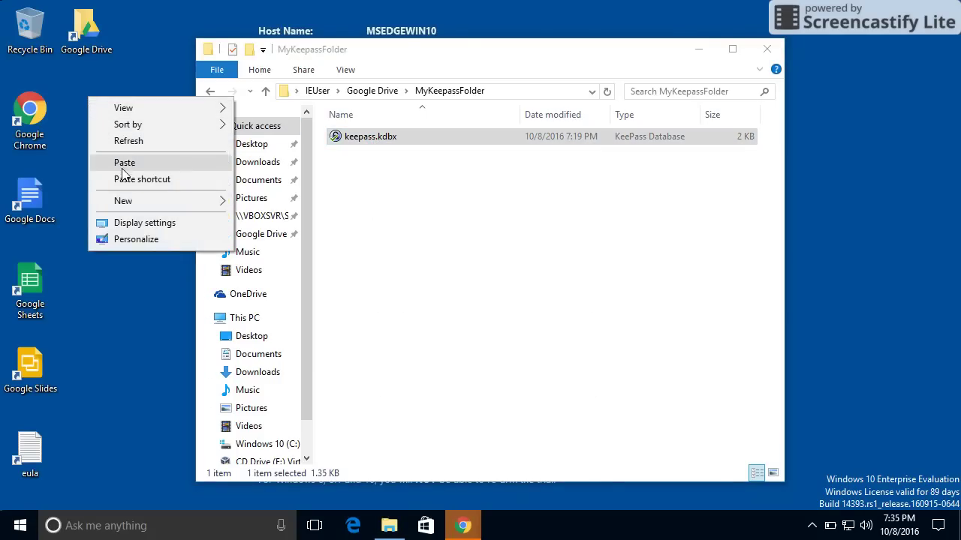
click(124, 181)
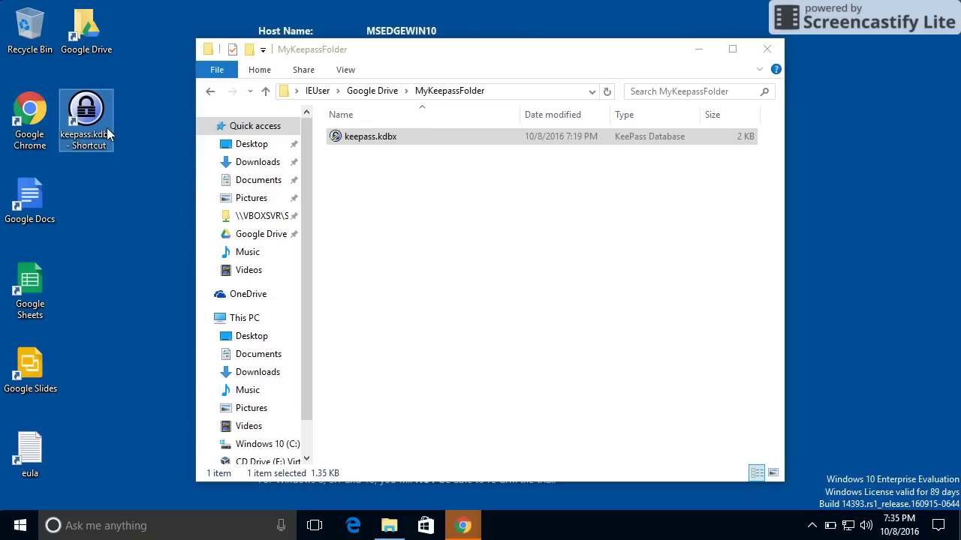
click(388, 144)
click(765, 49)
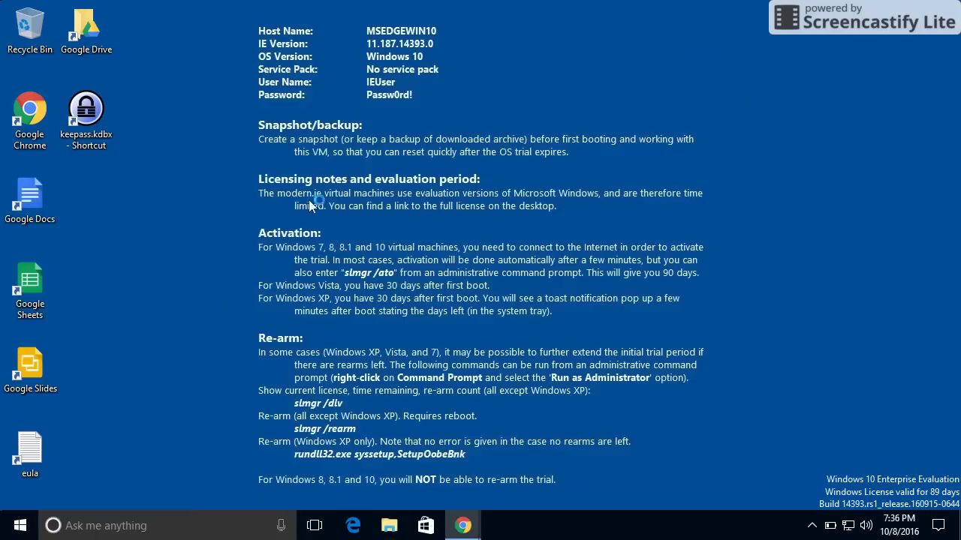
Open keepass.kdbx from the desktop shortcut and unlock it with the master password
double_click(95, 120)
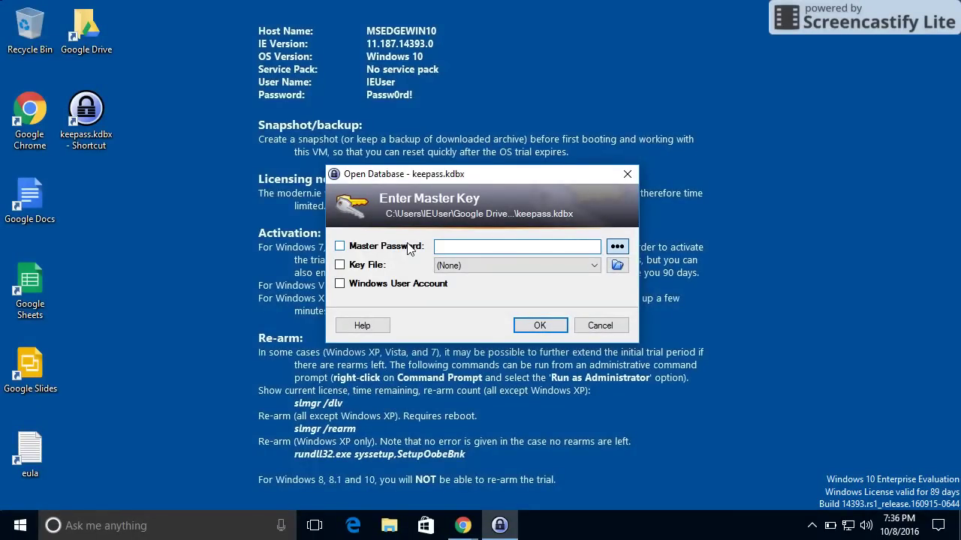
text(••••••)
key(Return)
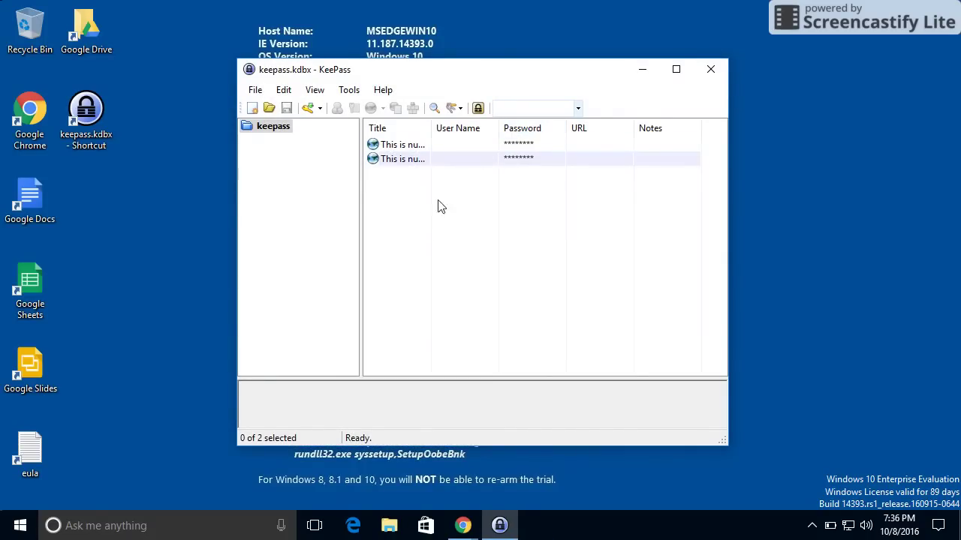
double_click(427, 128)
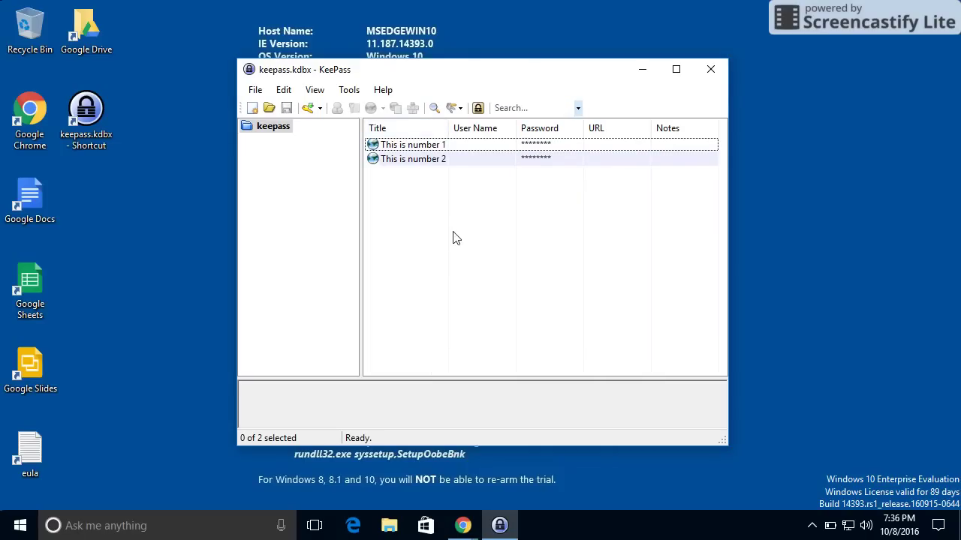
Add a new entry titled 'This is number 3 - from pc' and save it
click(309, 108)
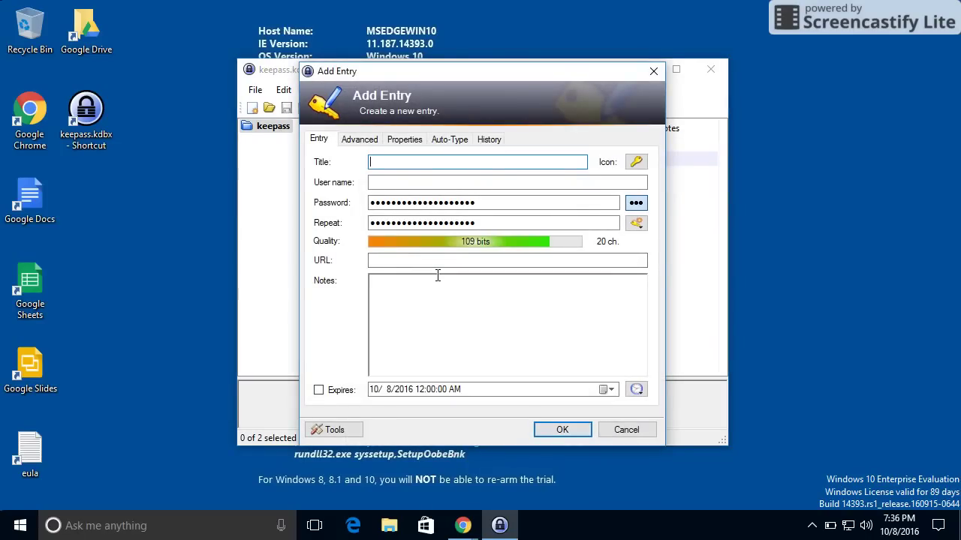
text(This is number 3 - from pc)
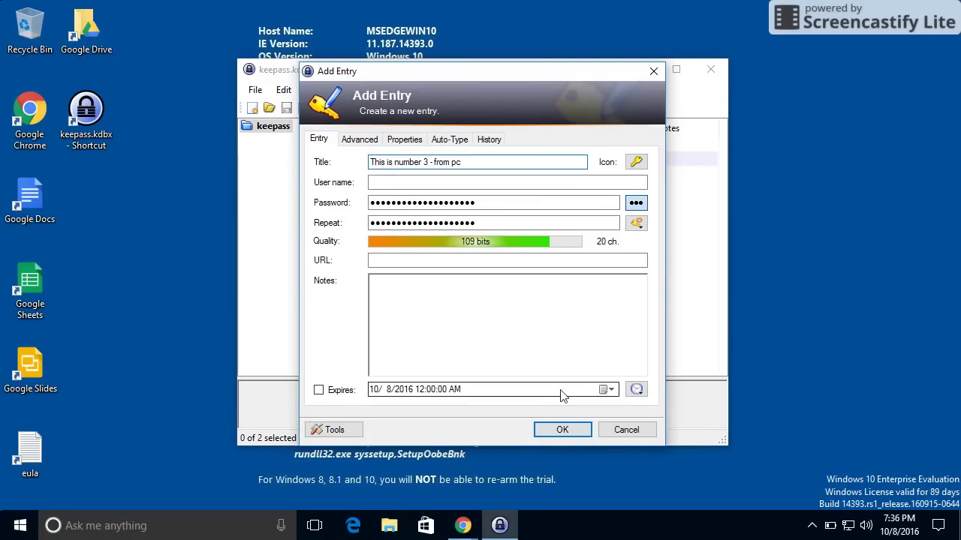
click(562, 427)
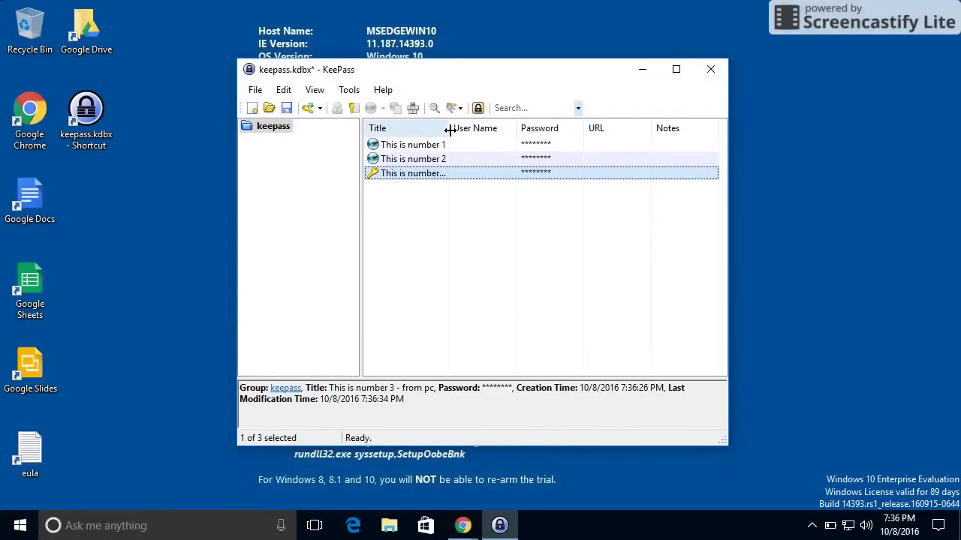
double_click(448, 128)
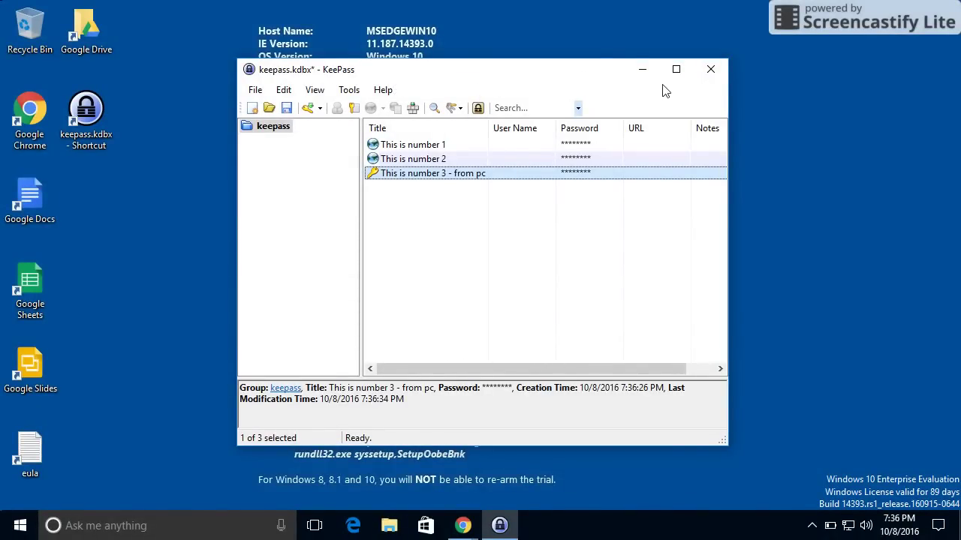
Close KeePass, saving the database changes with the new entry when prompted
click(715, 75)
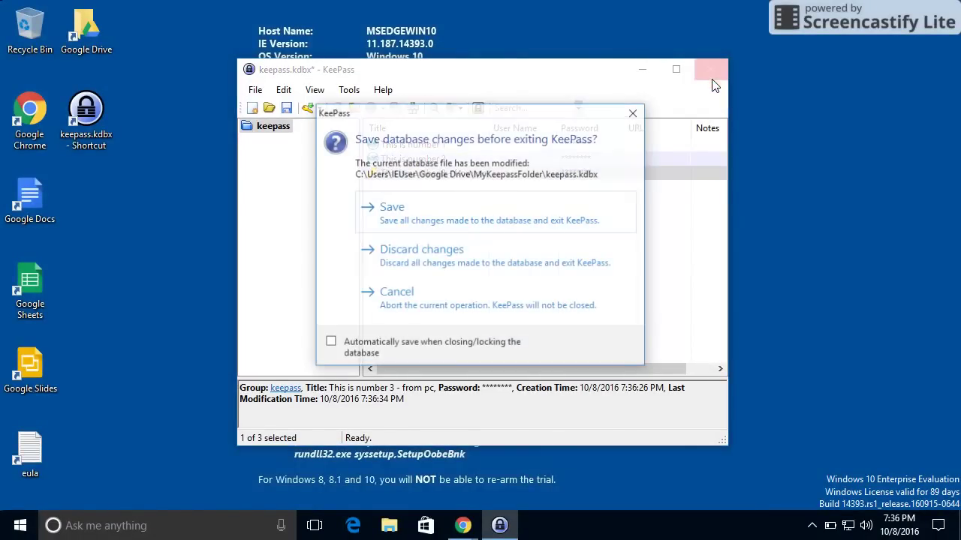
click(445, 207)
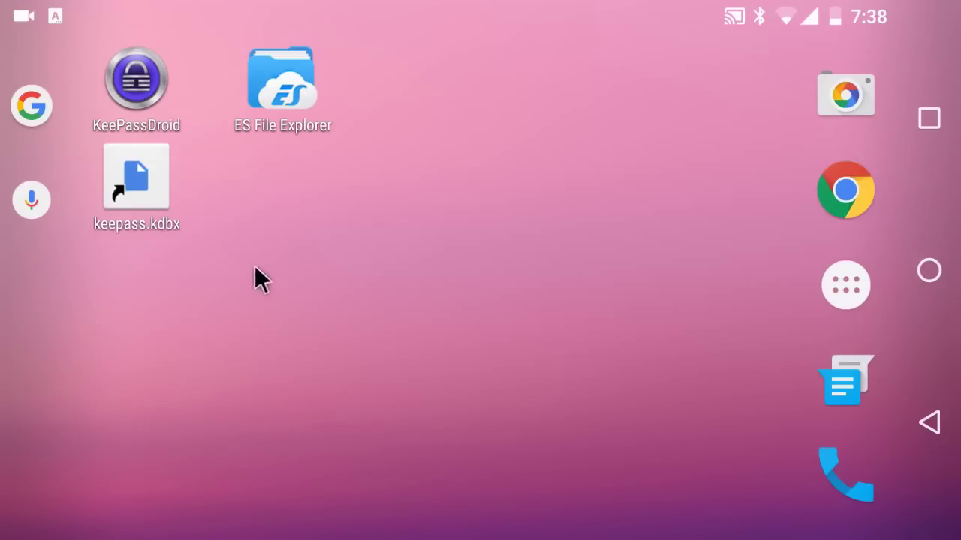
click(142, 187)
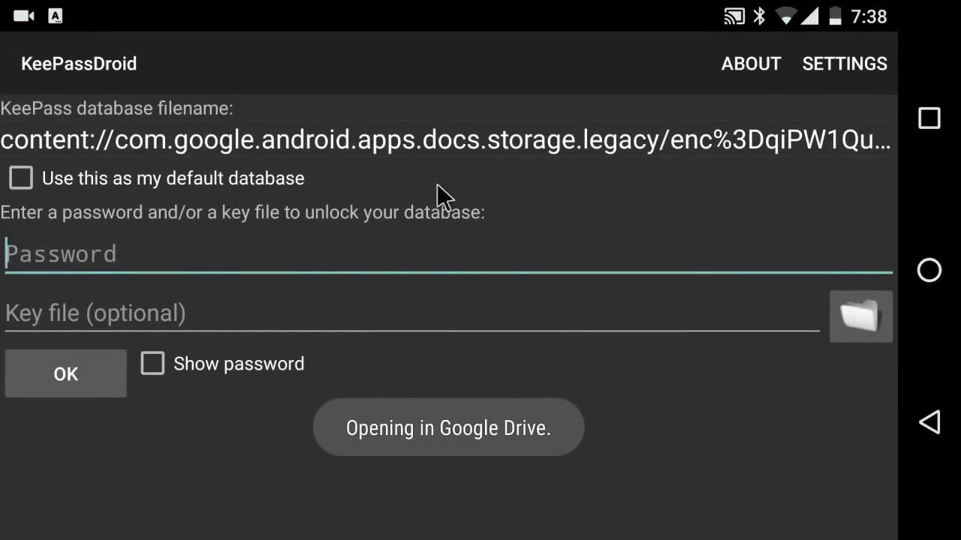
text(abc123)
click(97, 383)
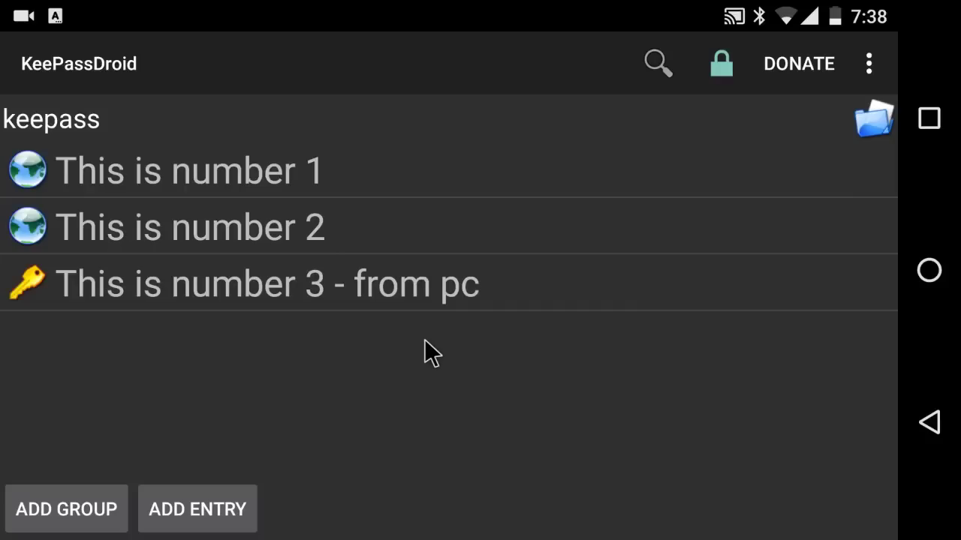
click(935, 438)
click(935, 443)
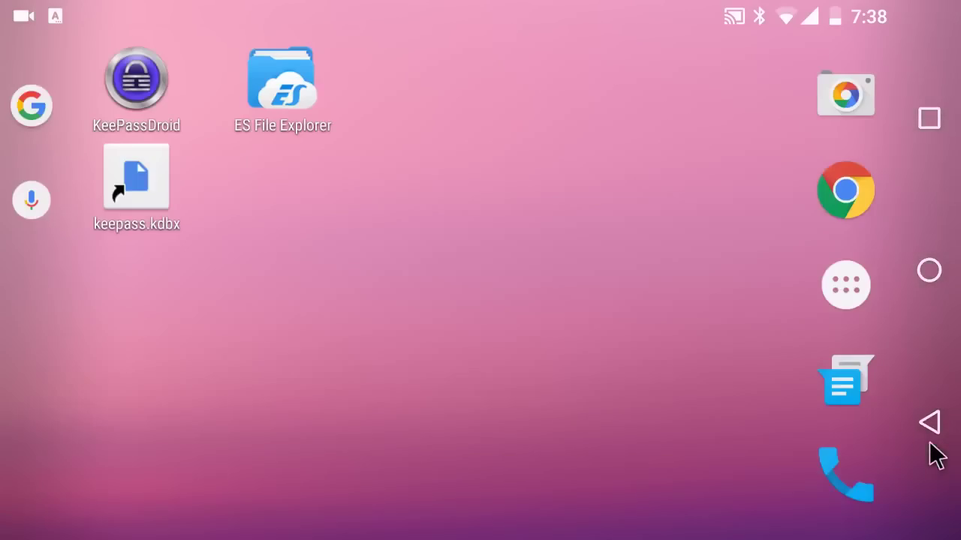